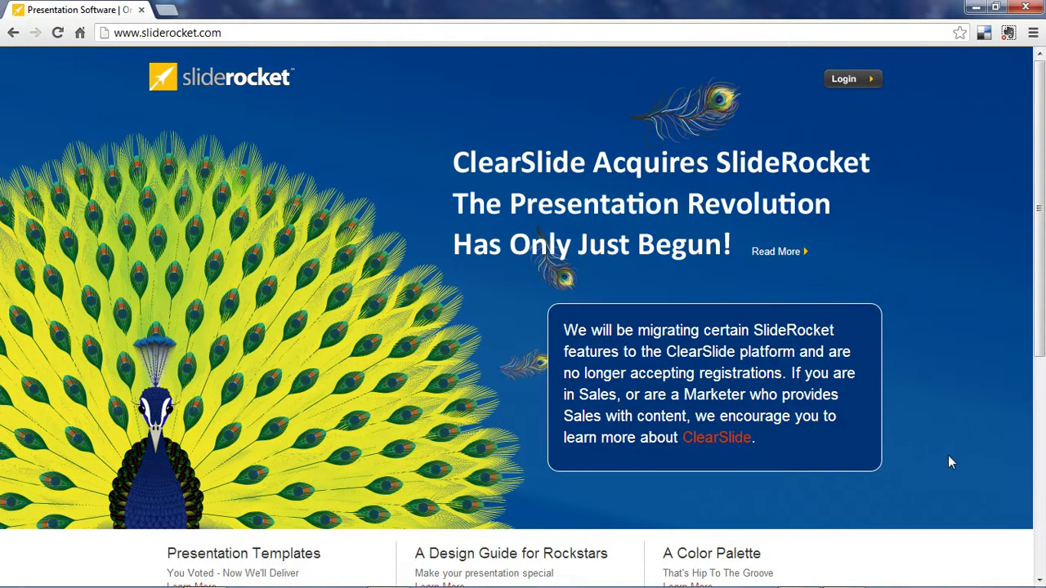
- Go to the SlideRocket account sign-in page and log in
click(850, 79)
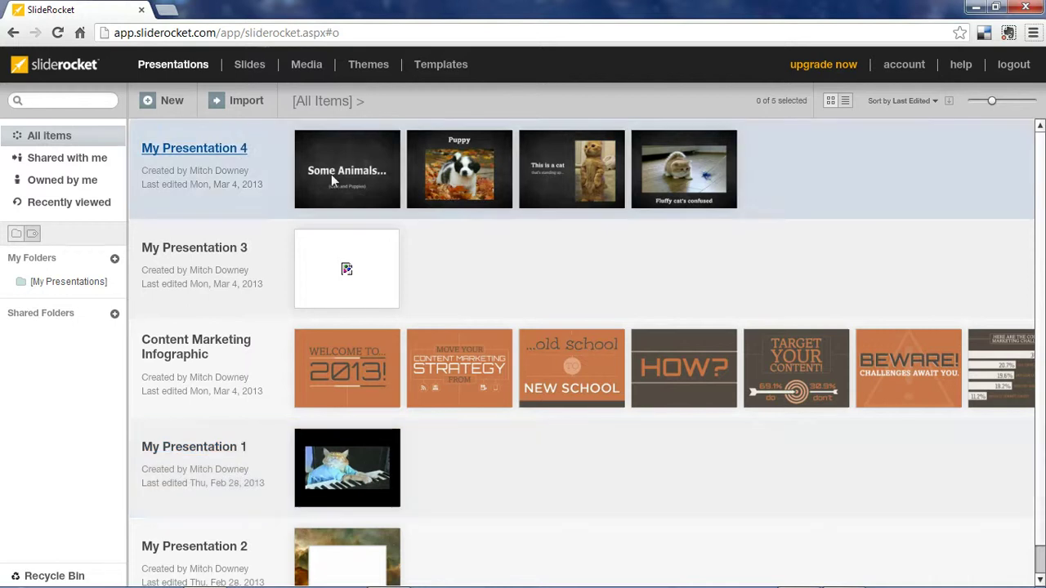
scroll(225, 379, down, 1)
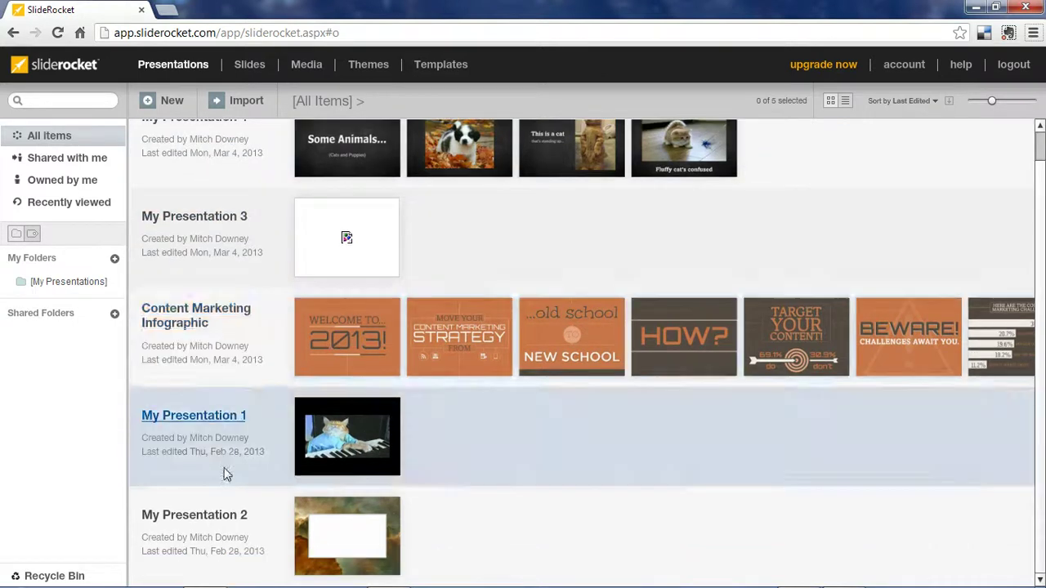
scroll(222, 367, up, 1)
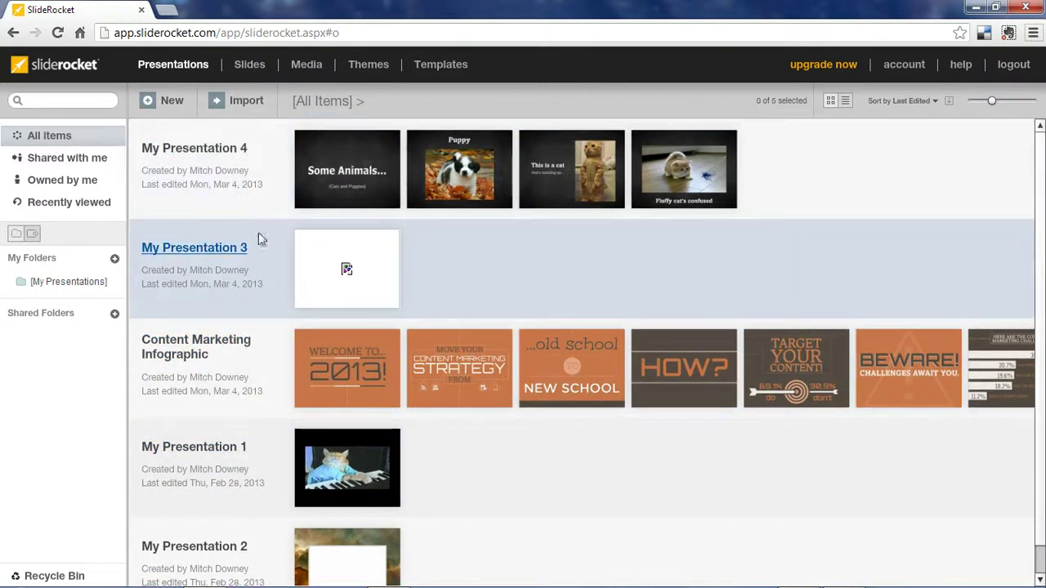
scroll(262, 351, down, 1)
scroll(253, 335, up, 1)
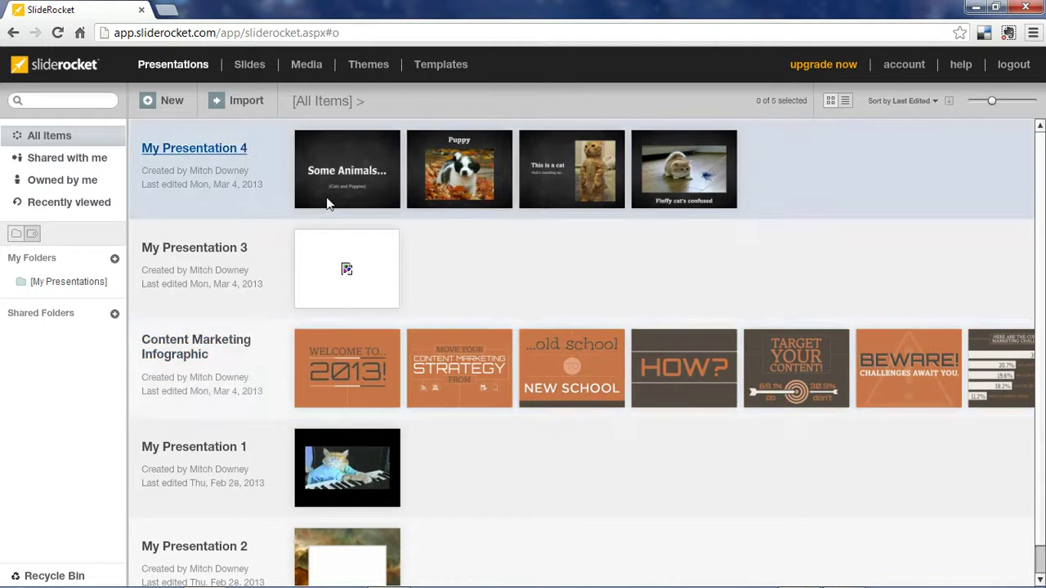
- Create a new presentation using the Chalkboard theme
click(163, 102)
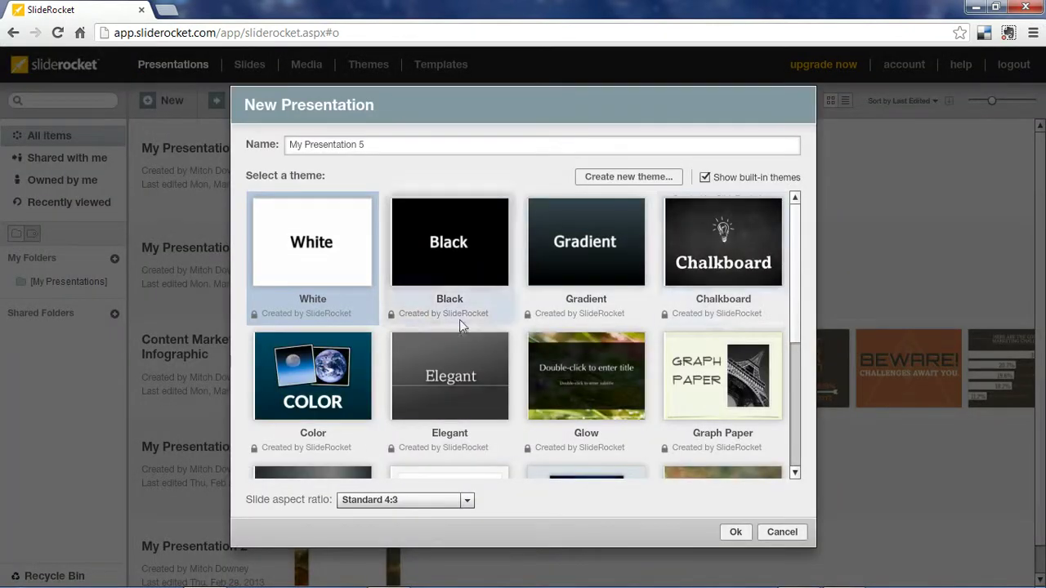
scroll(444, 387, down, 3)
scroll(564, 399, up, 3)
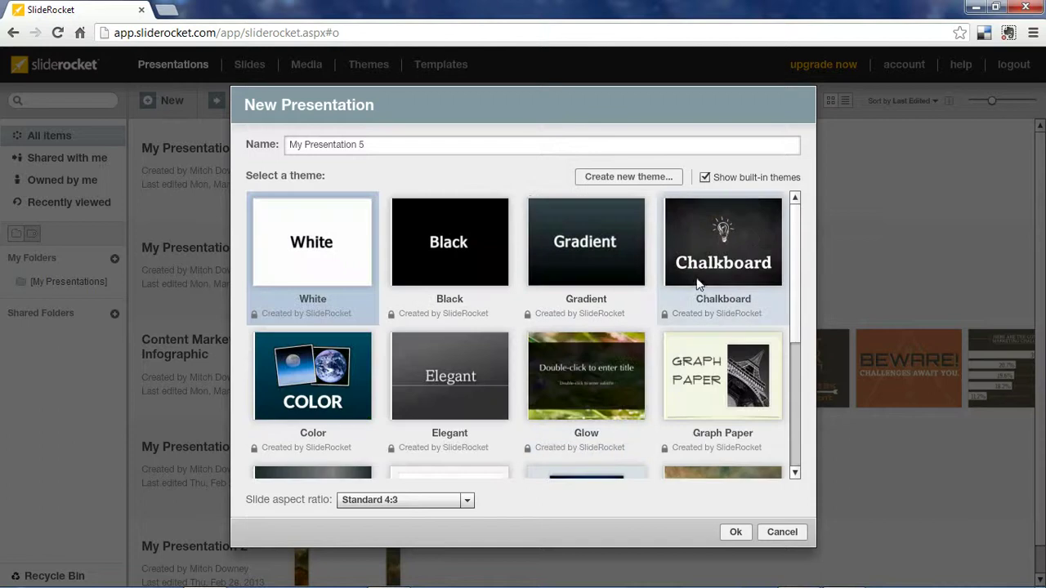
click(748, 242)
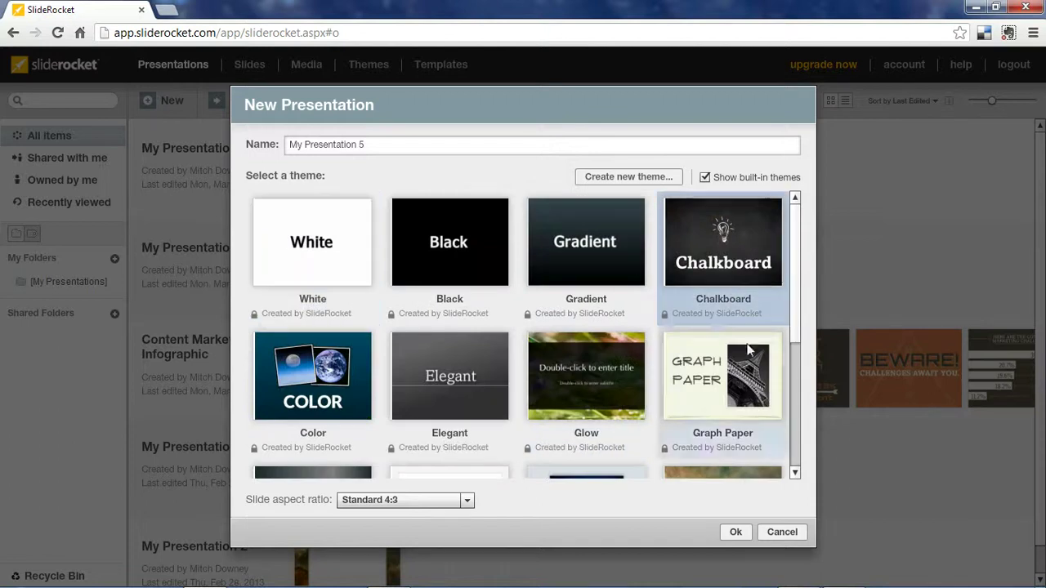
click(732, 532)
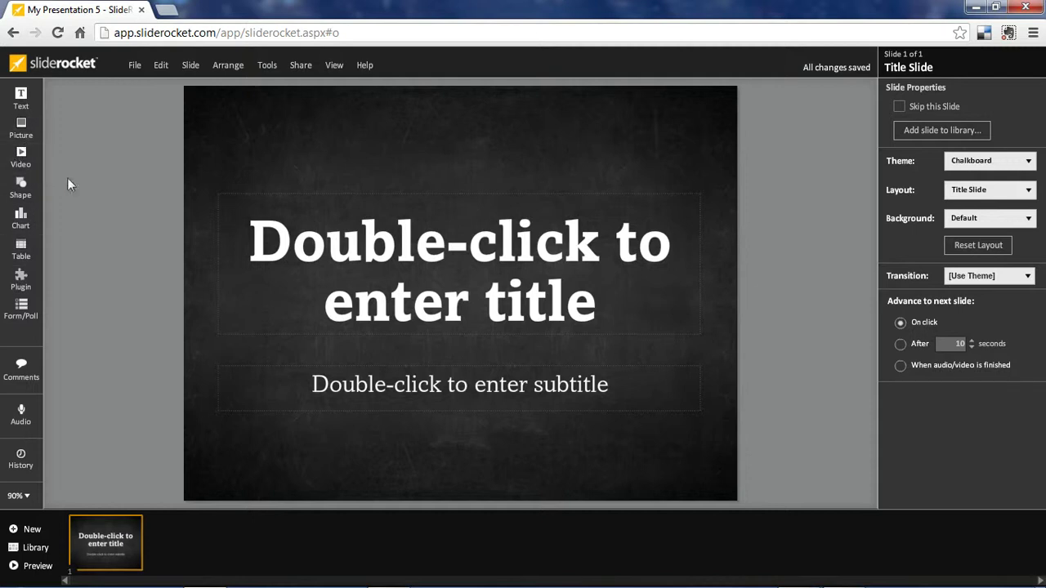
- Enter '1960s in the United States' as the title and 'What was going on back then?' as the subtitle
click(260, 231)
double_click(440, 256)
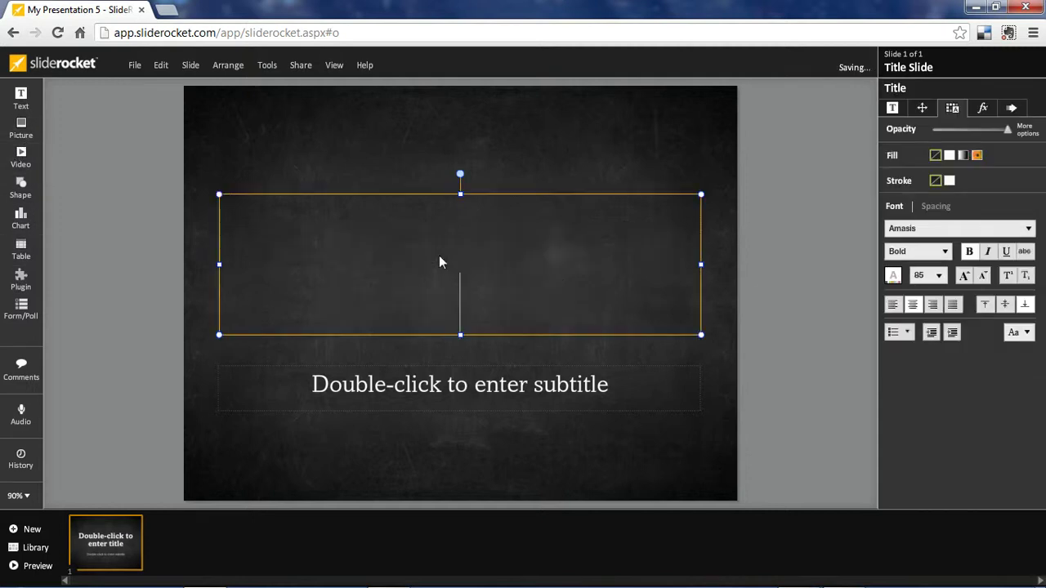
text(1960s )
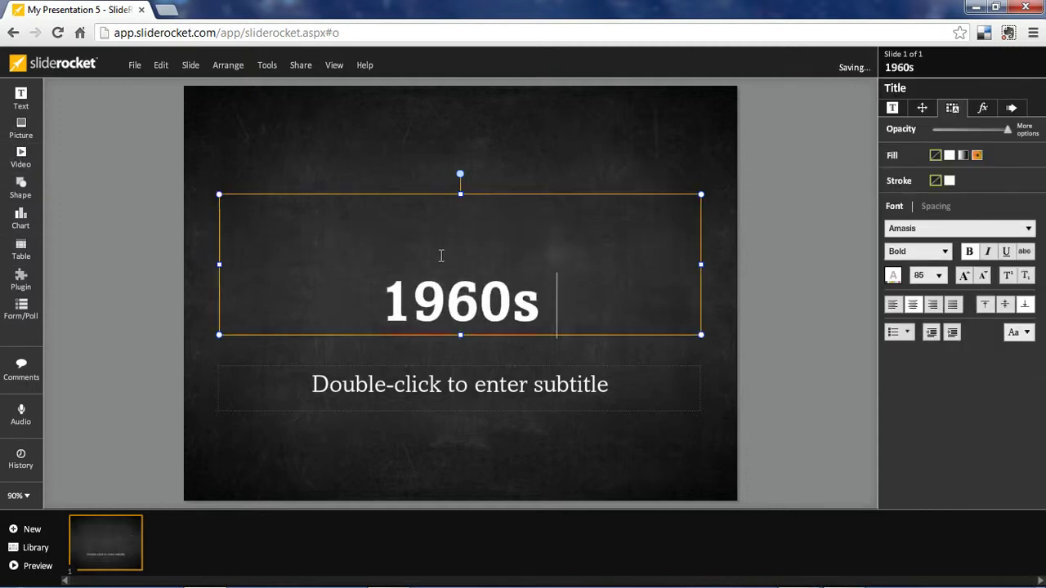
text(in the Unite)
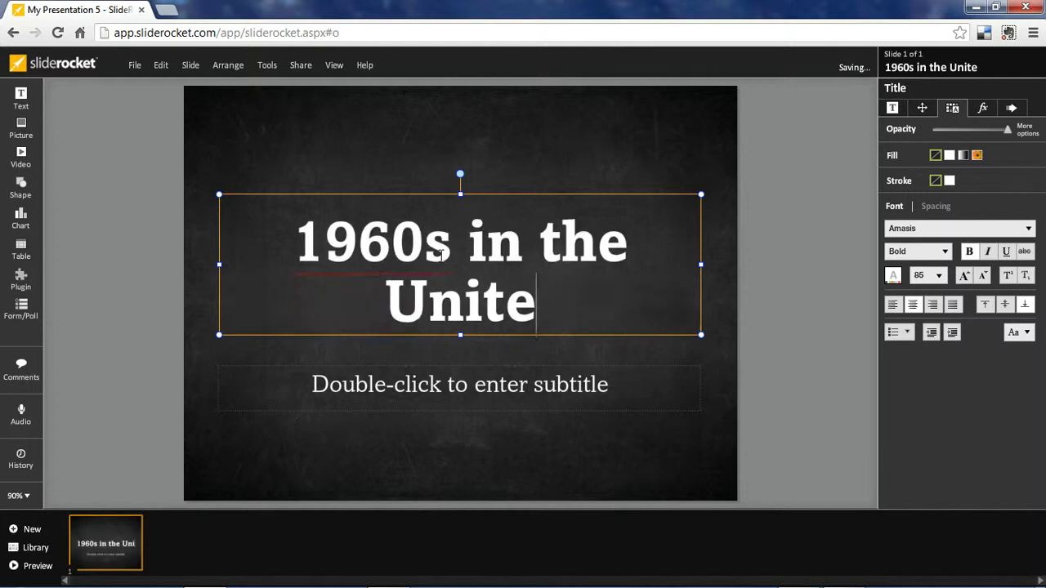
text(d States)
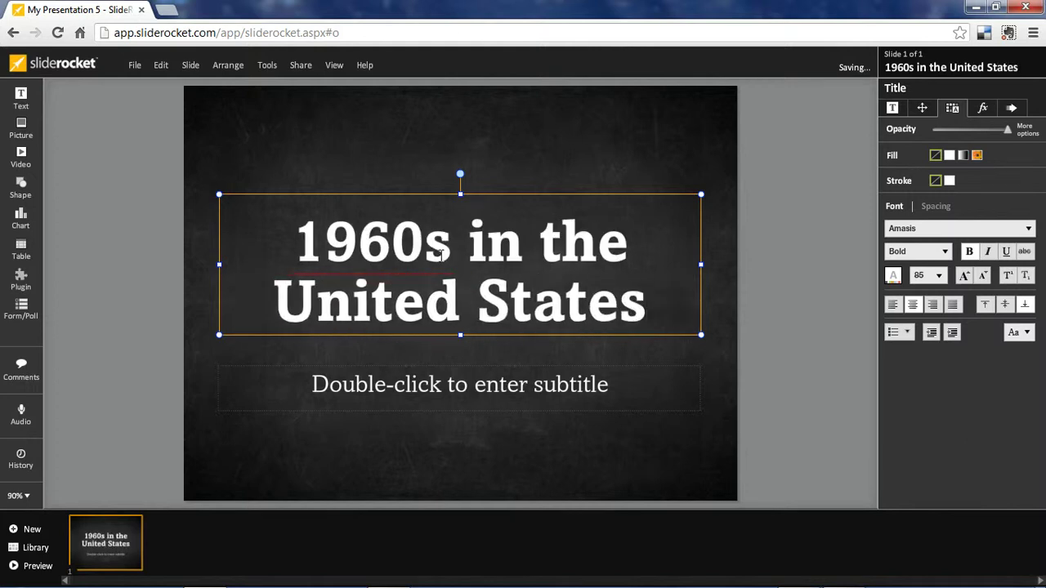
double_click(477, 383)
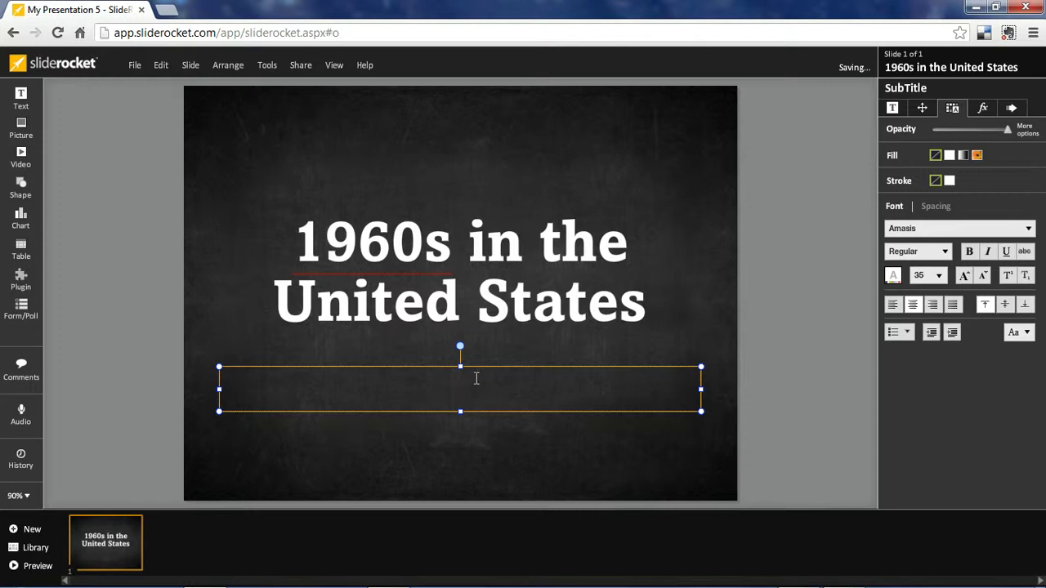
text(What was going on )
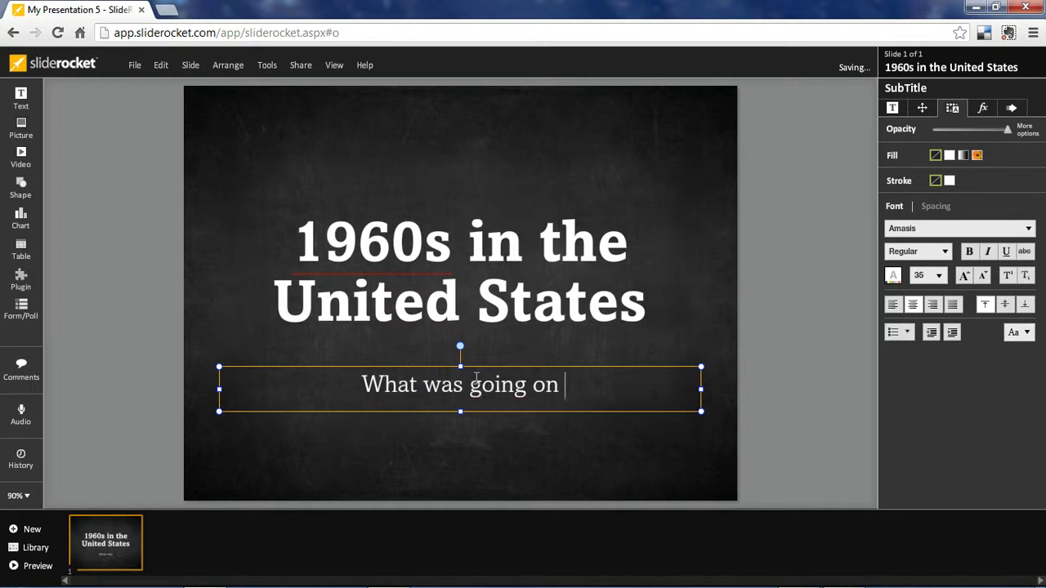
text(back then?)
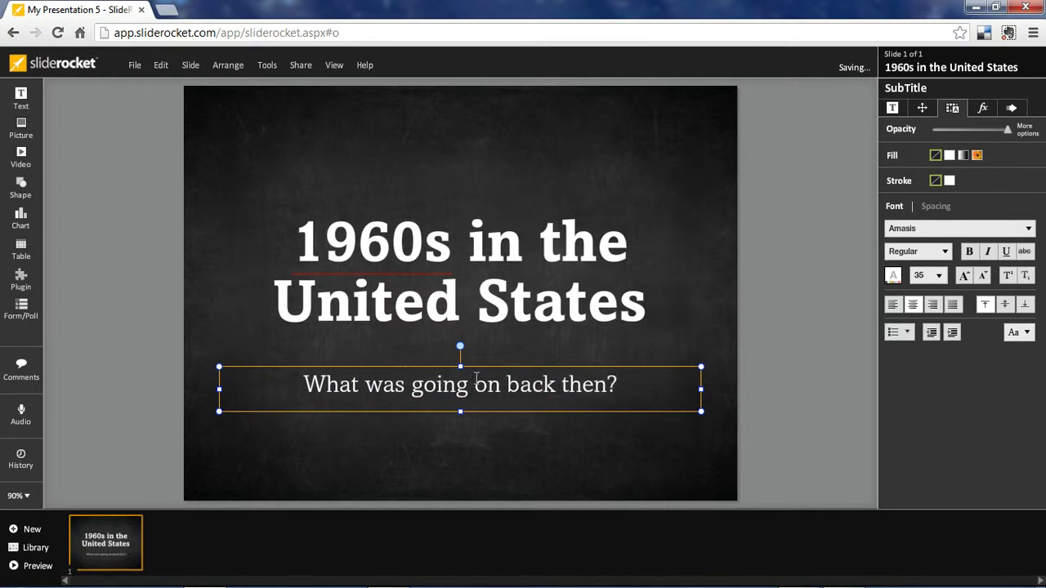
click(652, 301)
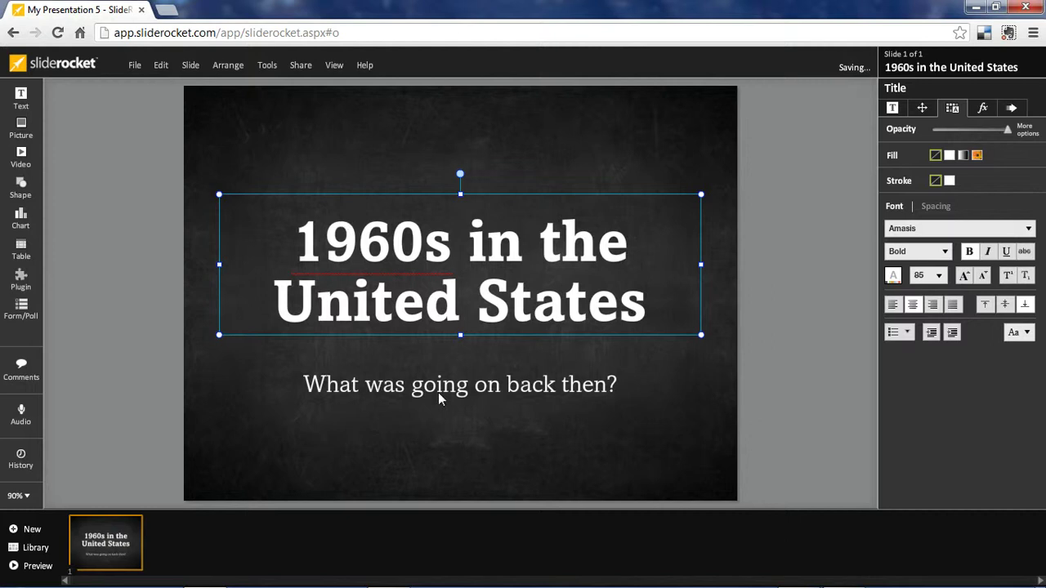
- Try the Fontin, Delicious and Audimat fonts on the title, then restore its original font
click(1028, 228)
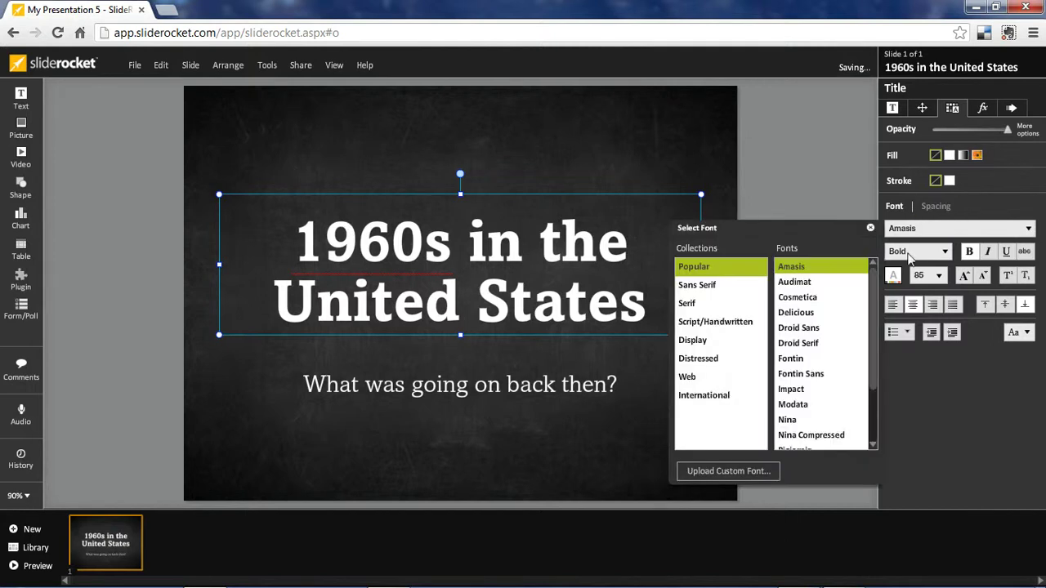
click(797, 359)
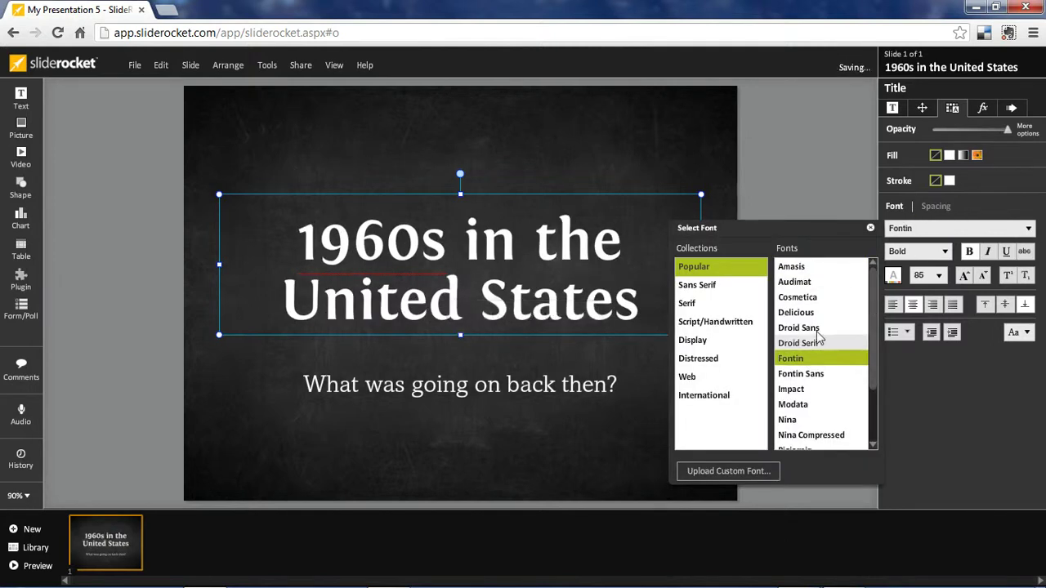
click(814, 316)
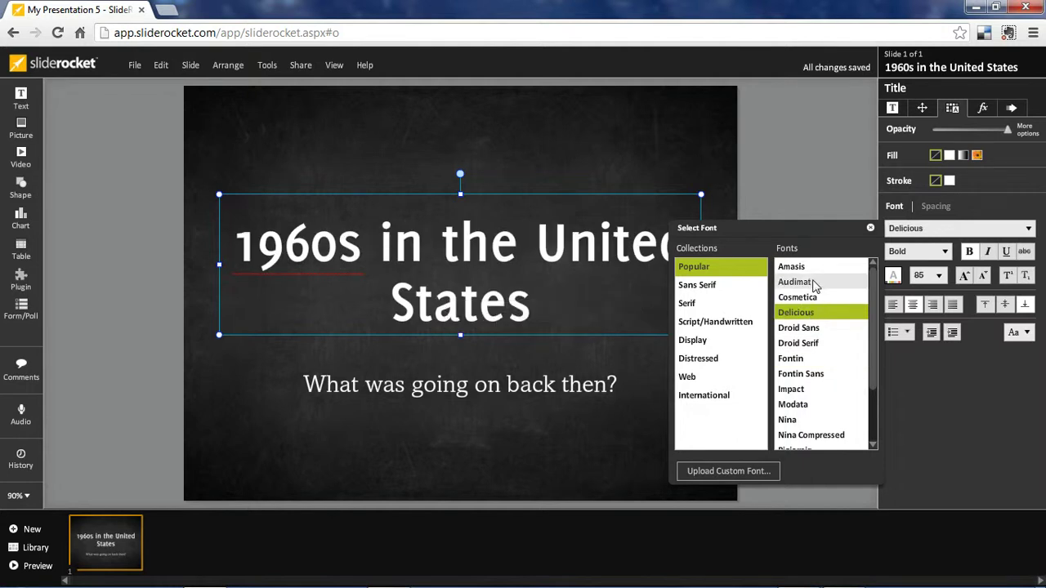
click(814, 283)
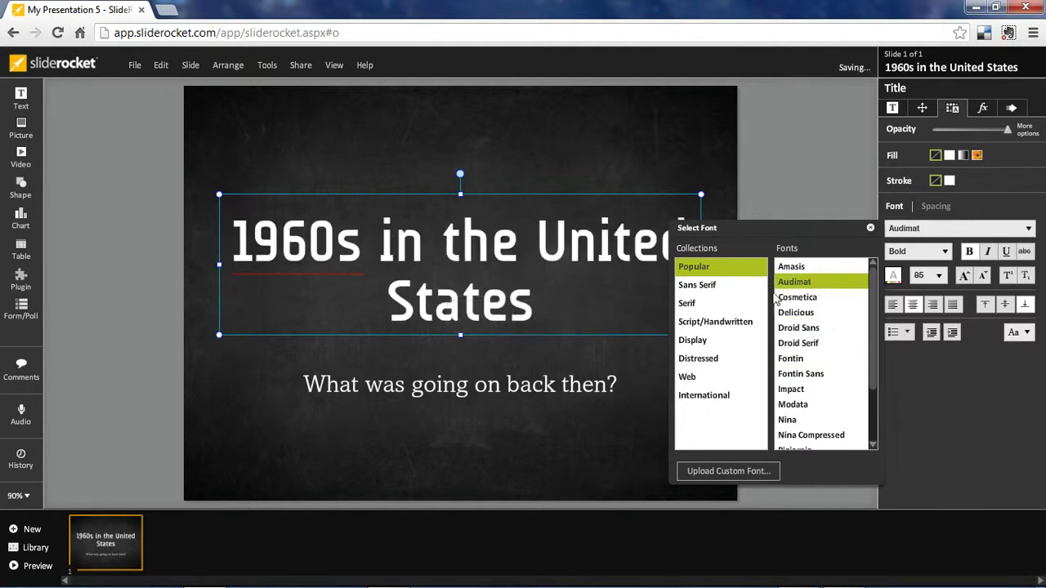
click(800, 205)
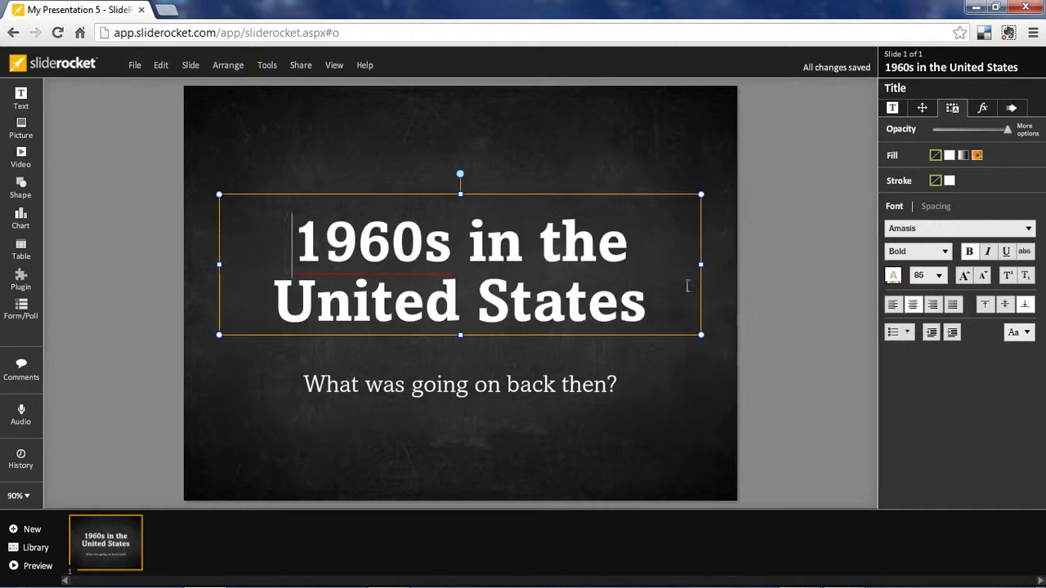
- Add a Glow effect to the title with blur raised from 6 to 7, then close the effects list
click(983, 108)
click(924, 129)
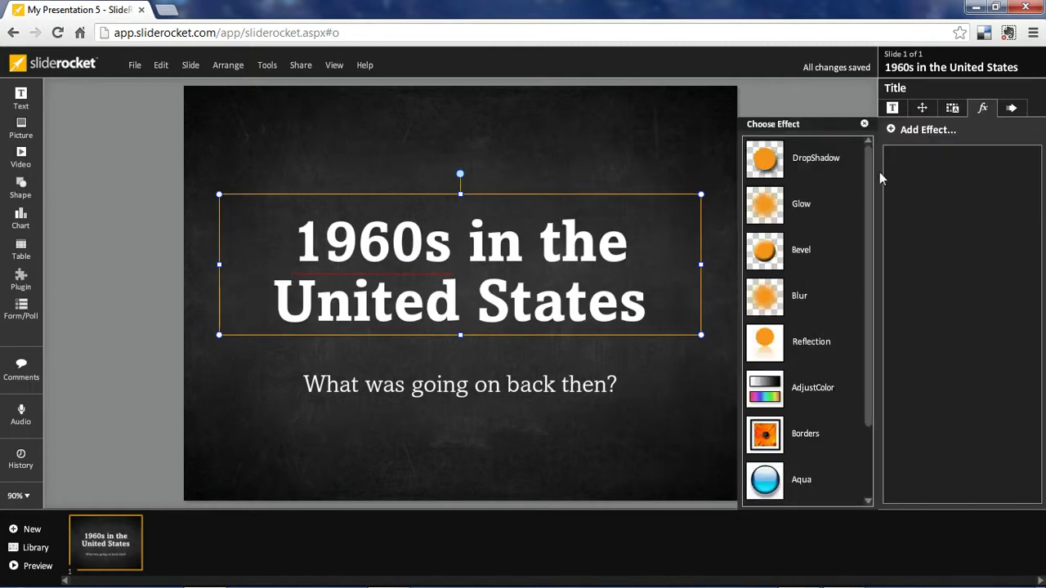
click(798, 210)
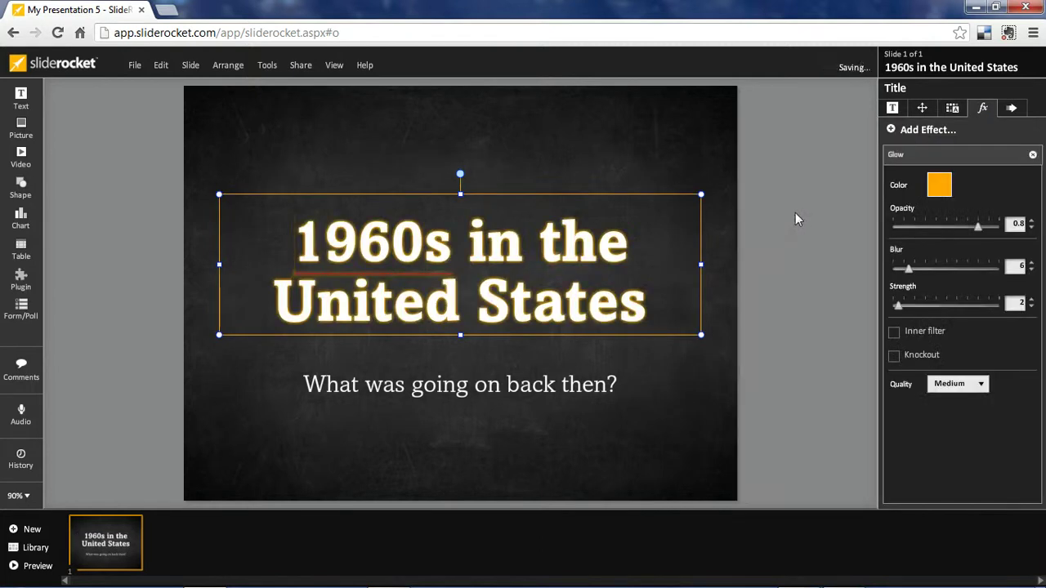
click(908, 269)
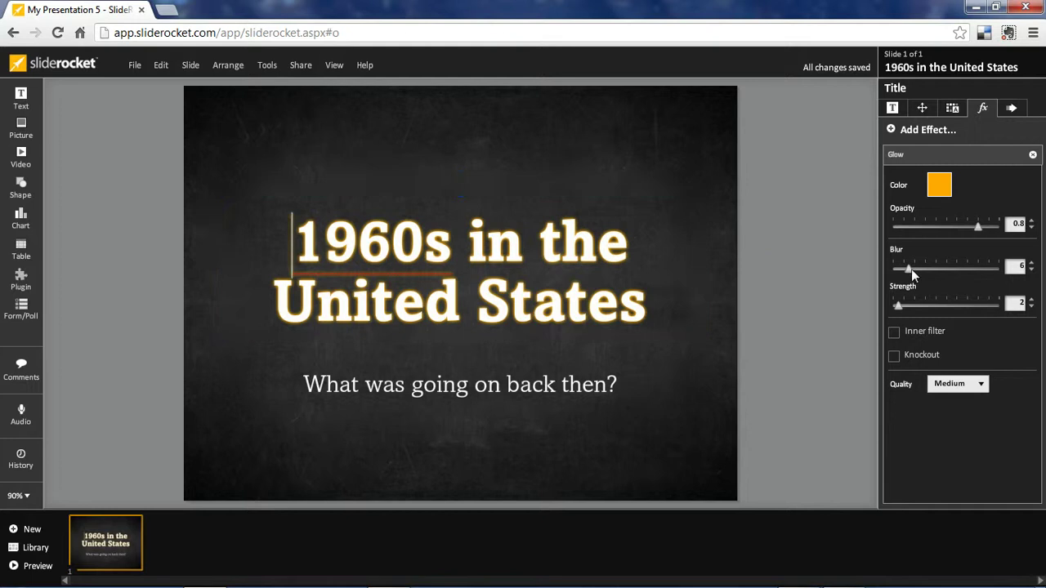
drag(908, 269, 898, 304)
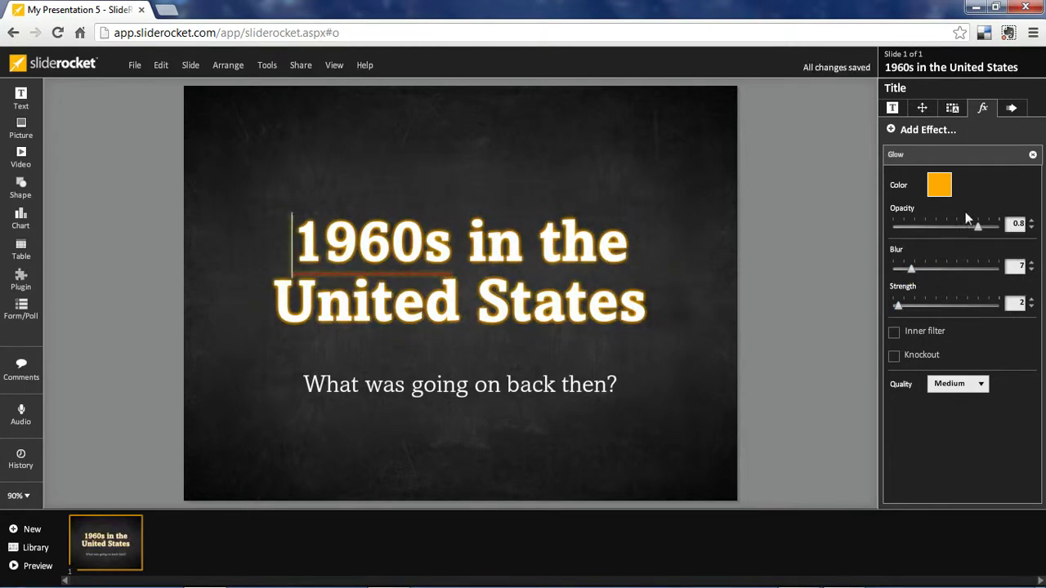
click(937, 132)
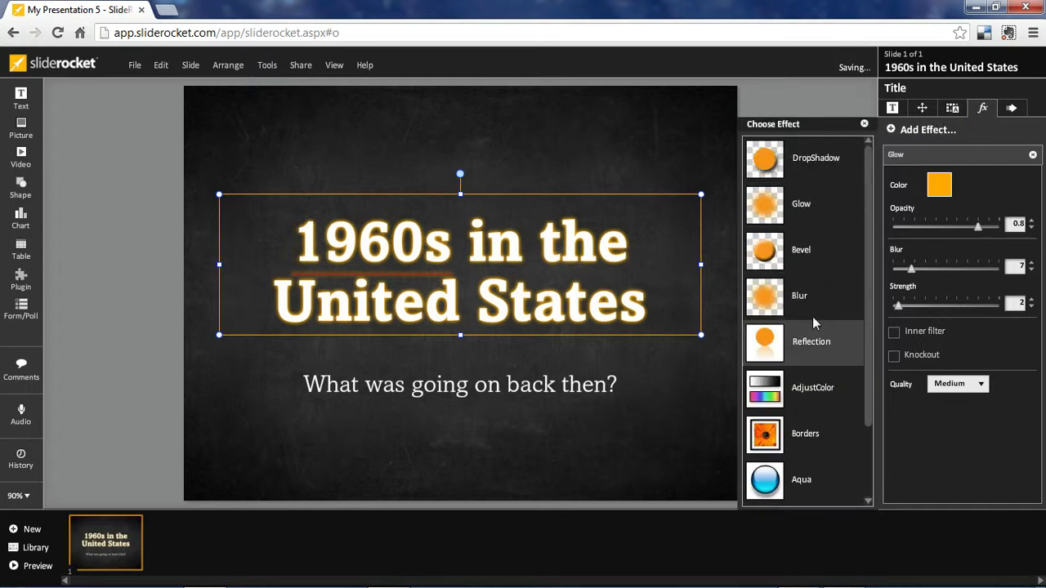
click(865, 123)
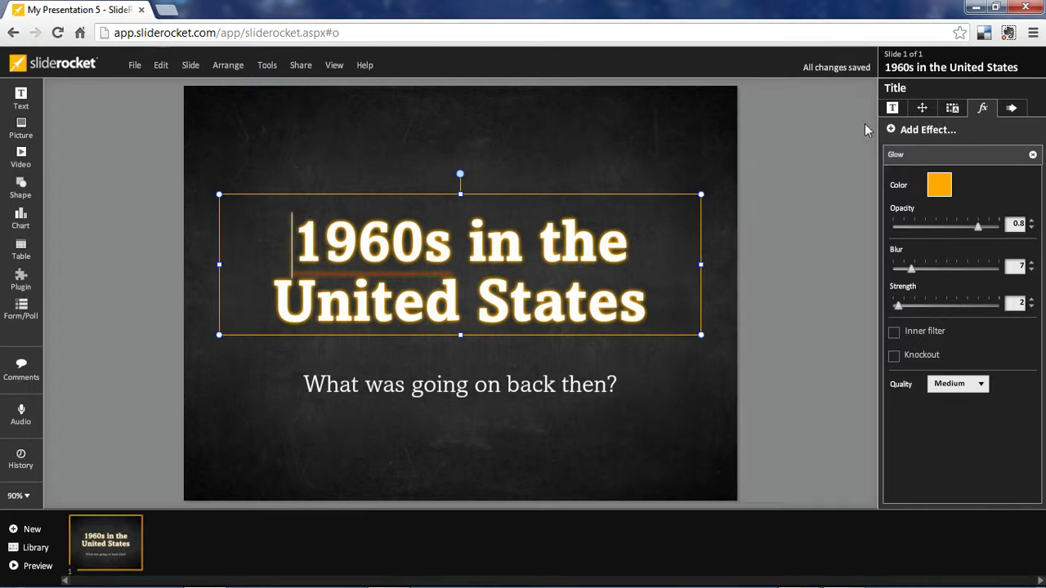
- Add slide 2, keeping the Text layout, default background and theme default transition
click(24, 532)
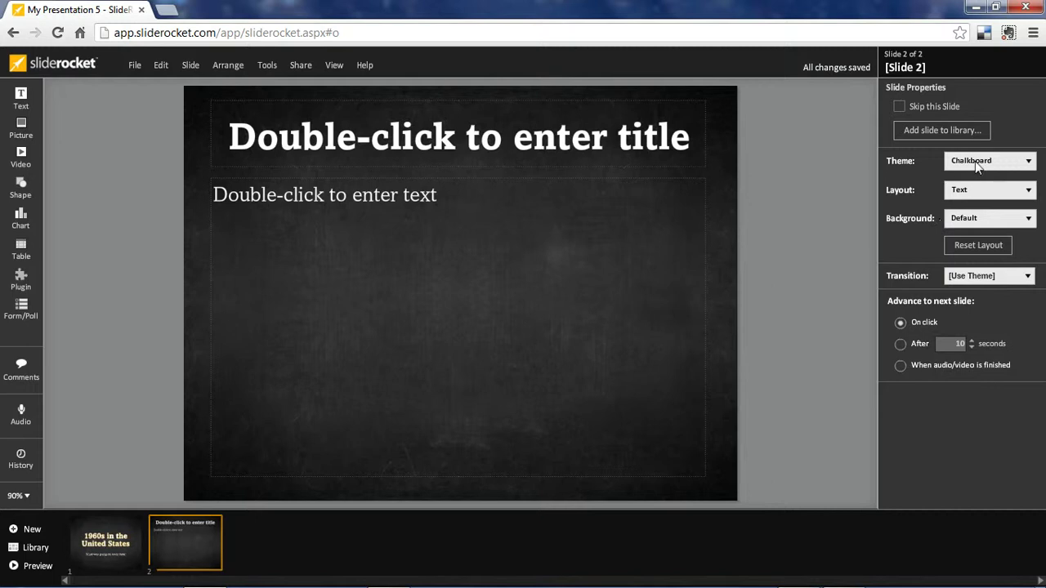
click(1013, 192)
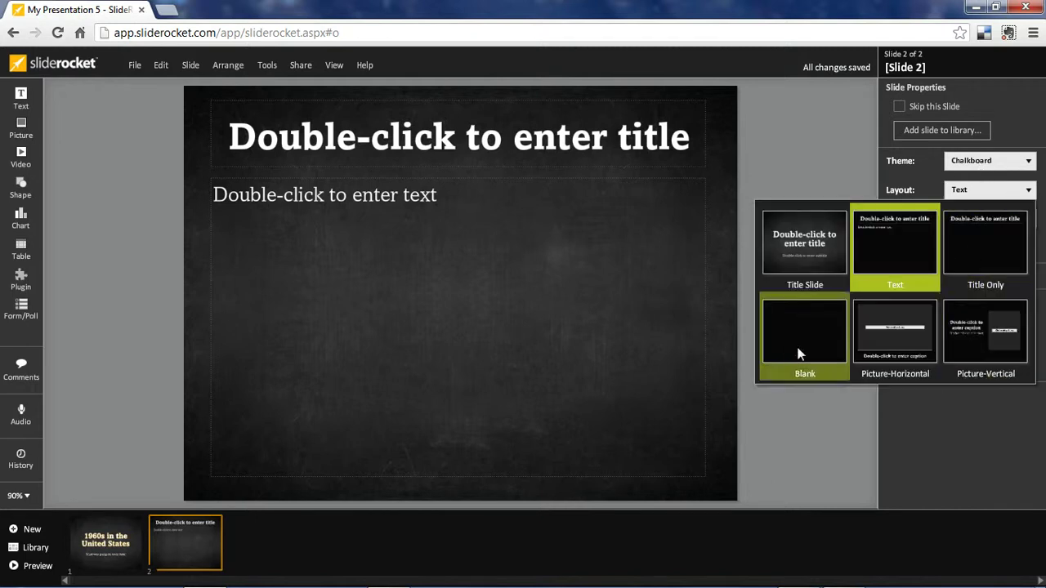
click(626, 339)
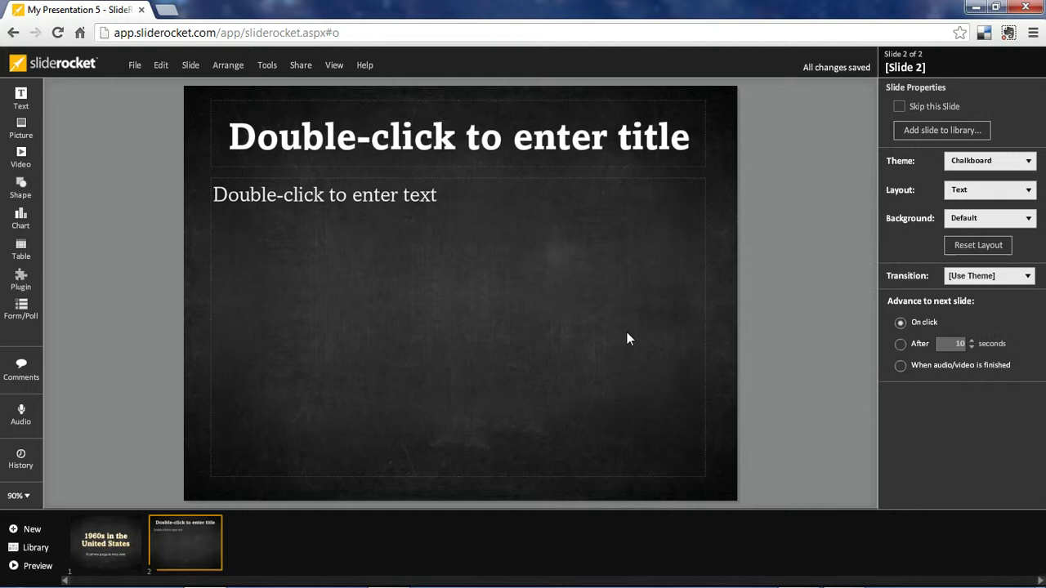
click(1019, 223)
click(1020, 218)
click(967, 278)
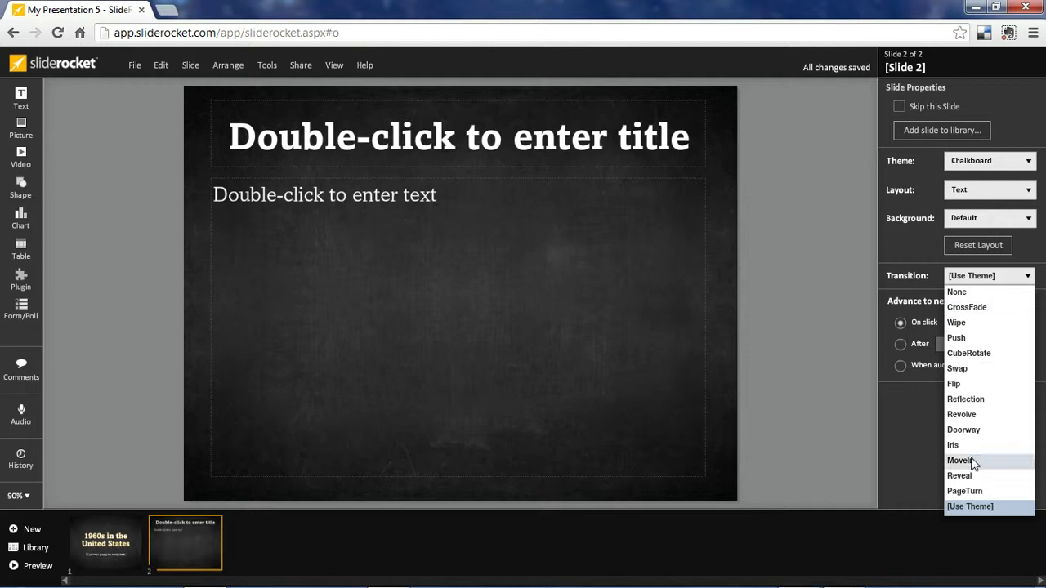
click(776, 286)
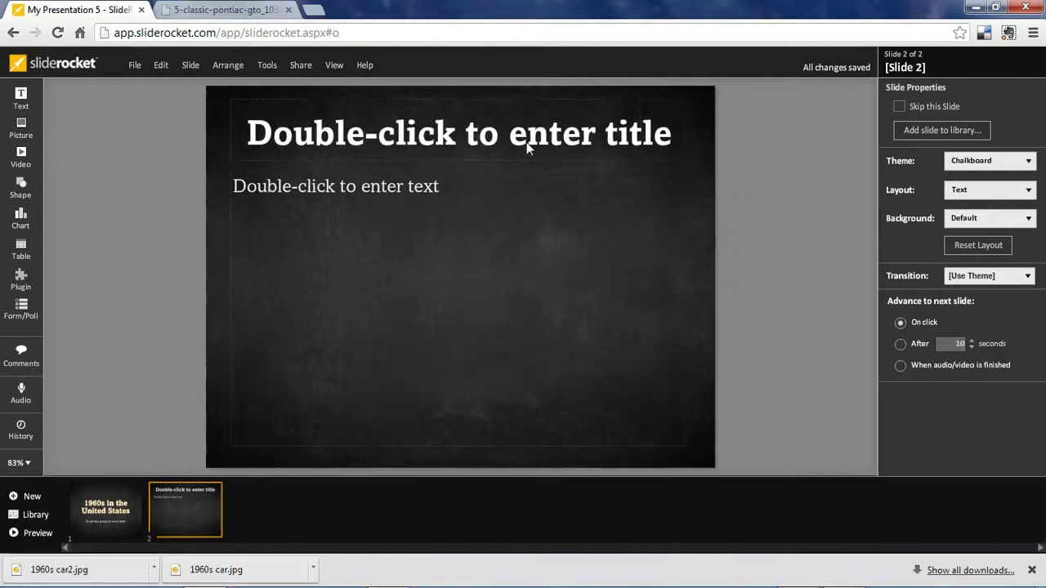
- Title slide 2 '1960s Cars' and left-align the title
click(472, 139)
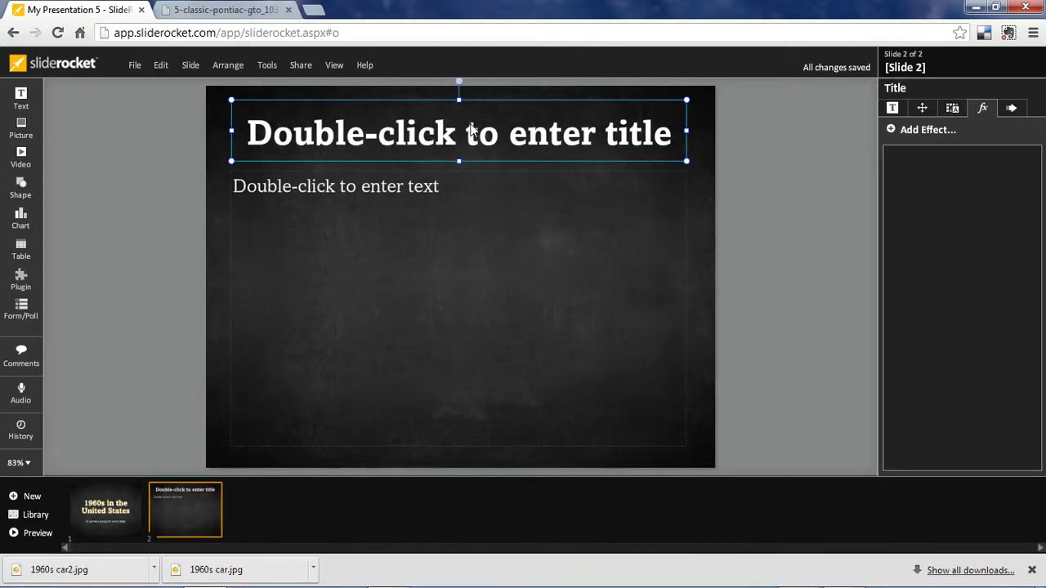
double_click(471, 123)
text(1960s Cars)
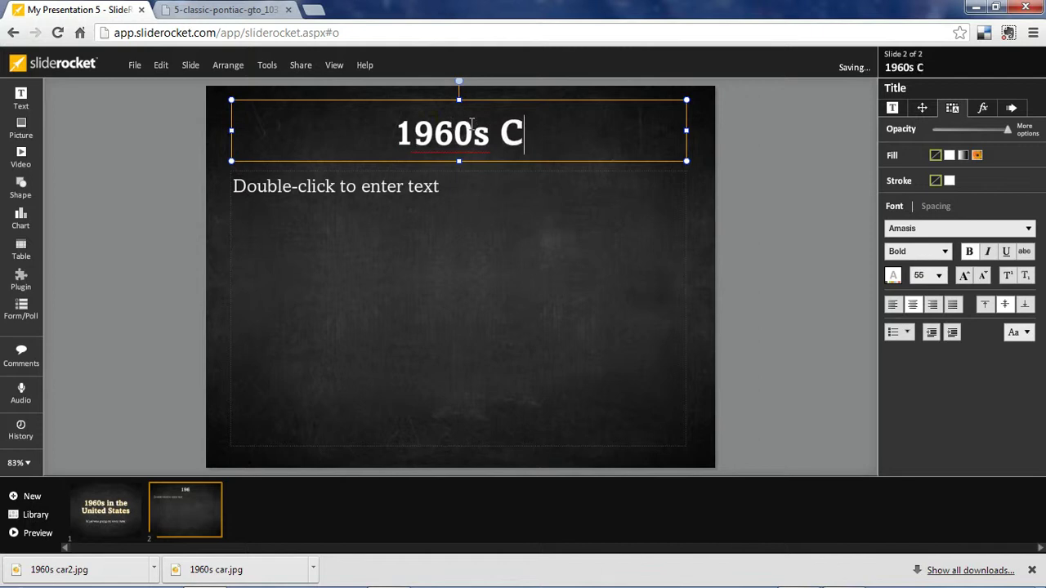
click(533, 133)
click(893, 306)
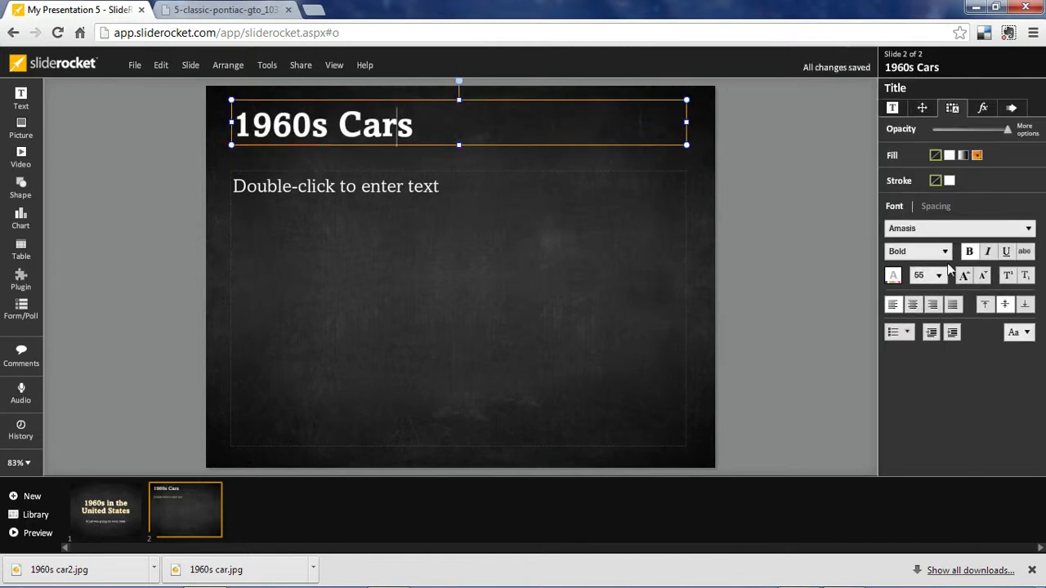
- Delete the empty body text placeholder from slide 2
click(498, 175)
click(495, 169)
click(496, 175)
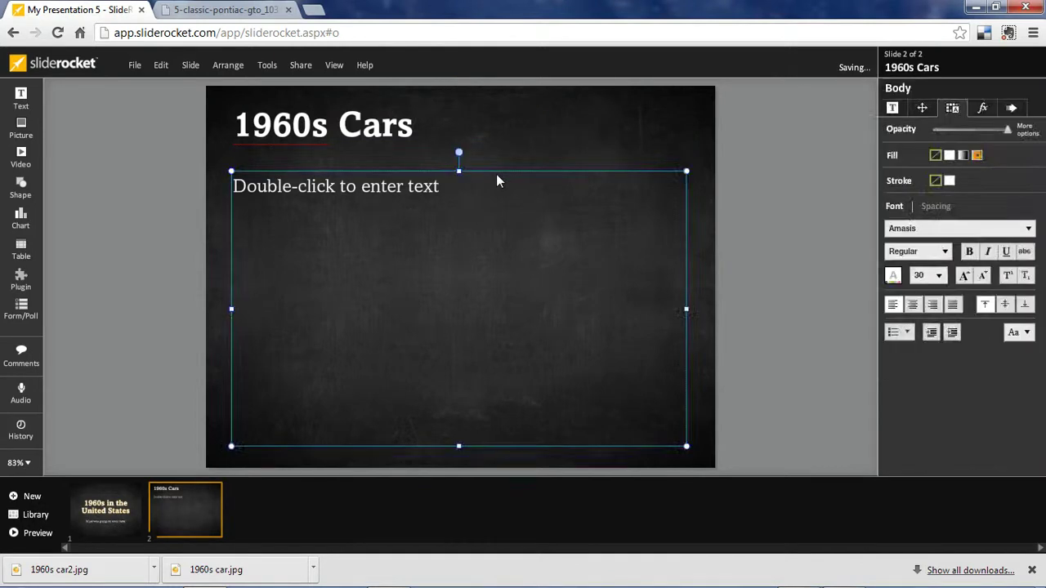
key(Delete)
- Import the '1960s car', '1960s car2' and VW bus pictures and add all three to the slide
click(24, 135)
key(ctrl+a)
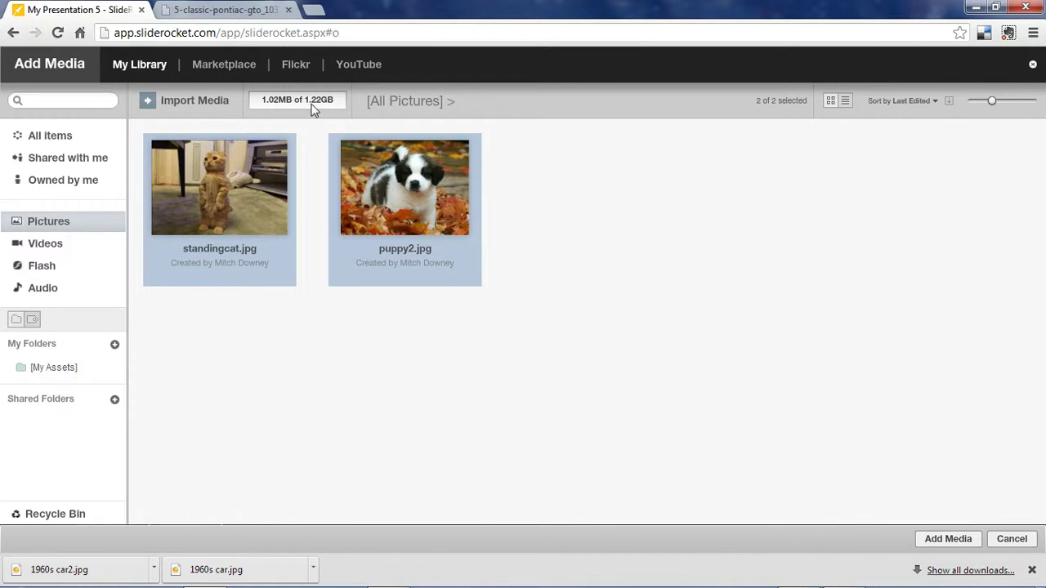
click(176, 103)
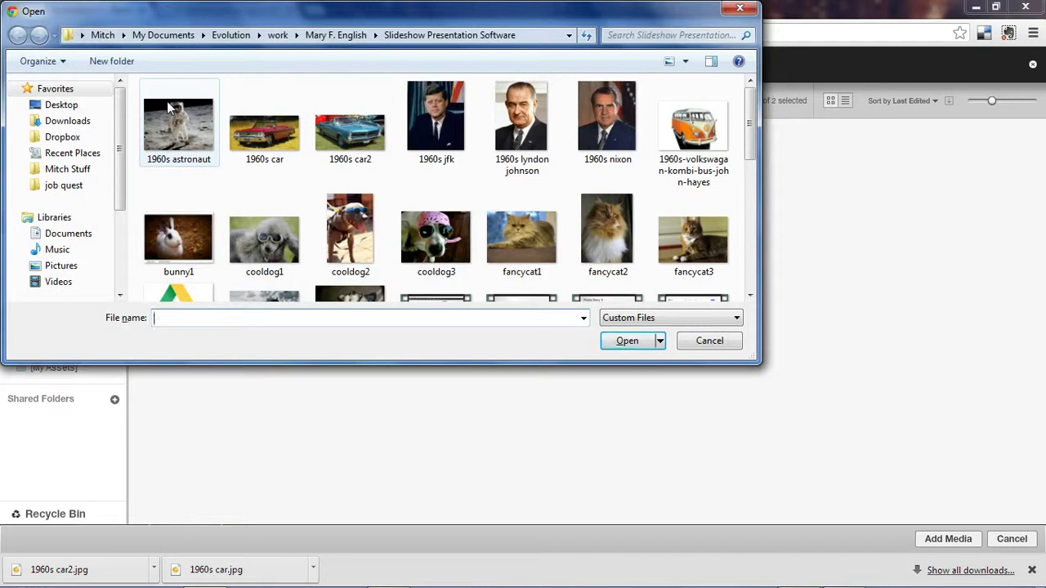
click(266, 135)
ctrl+click(360, 151)
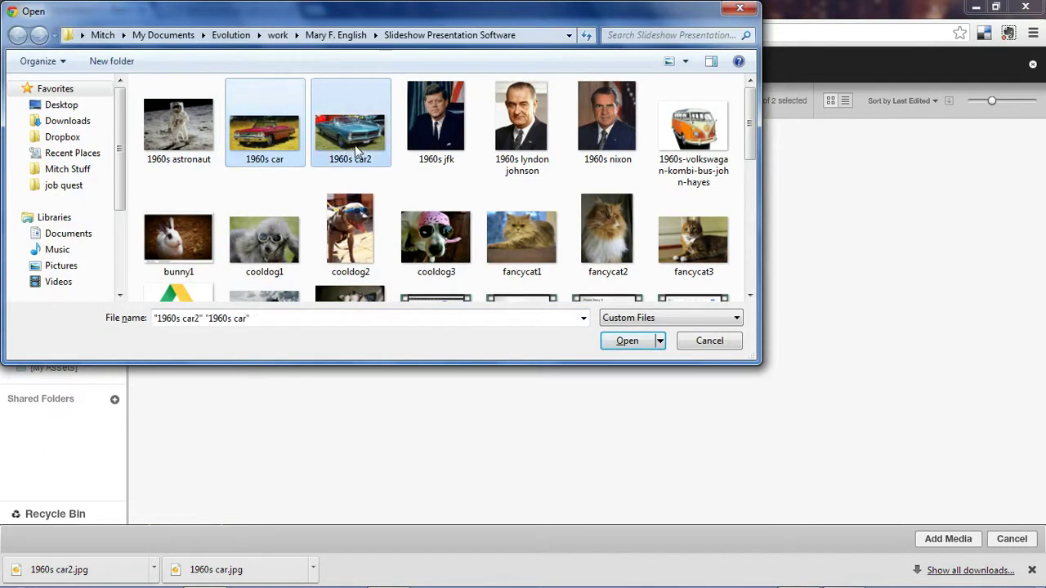
ctrl+click(702, 152)
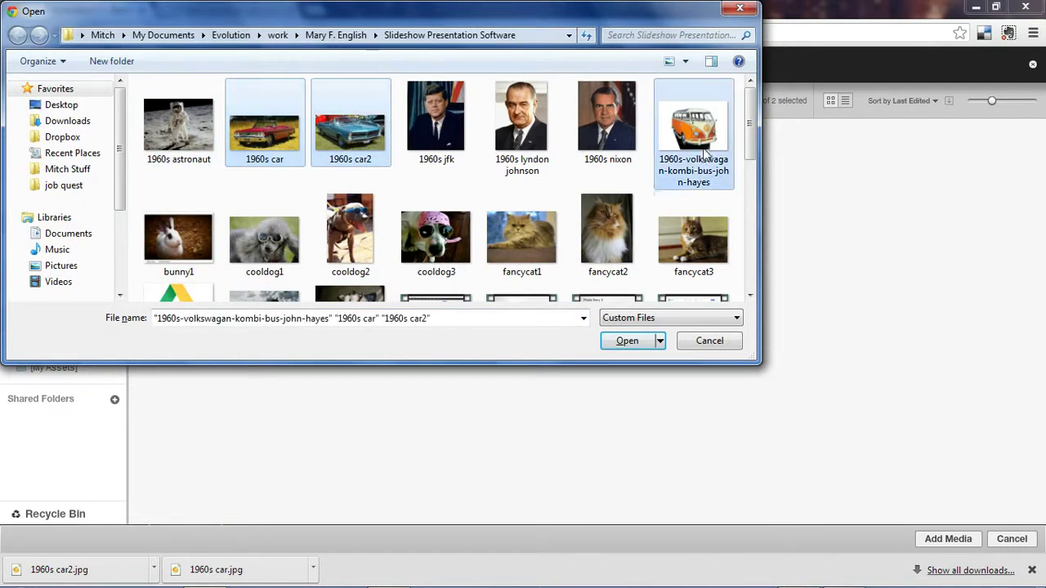
click(628, 342)
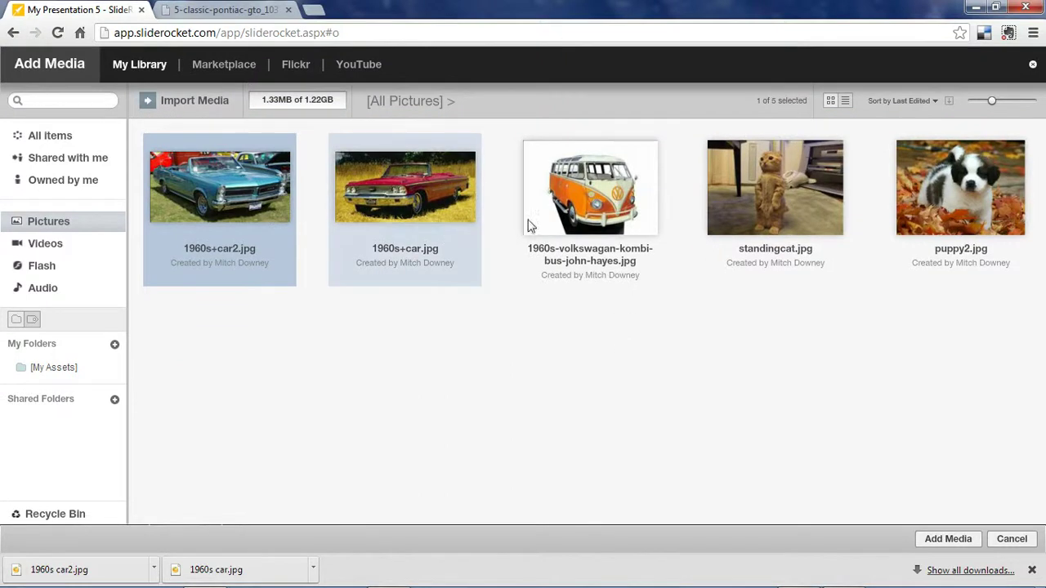
shift+click(567, 228)
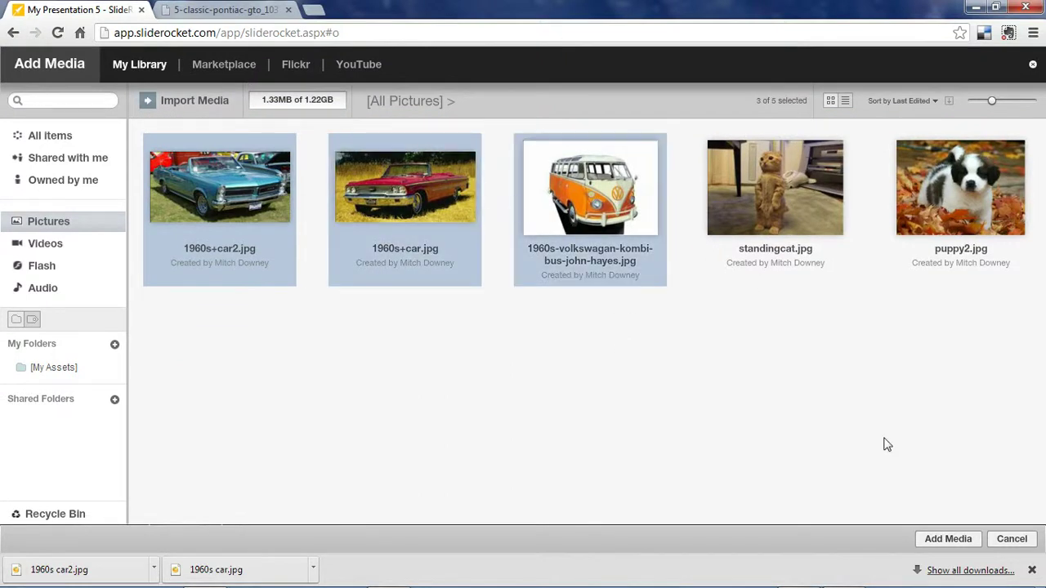
click(945, 541)
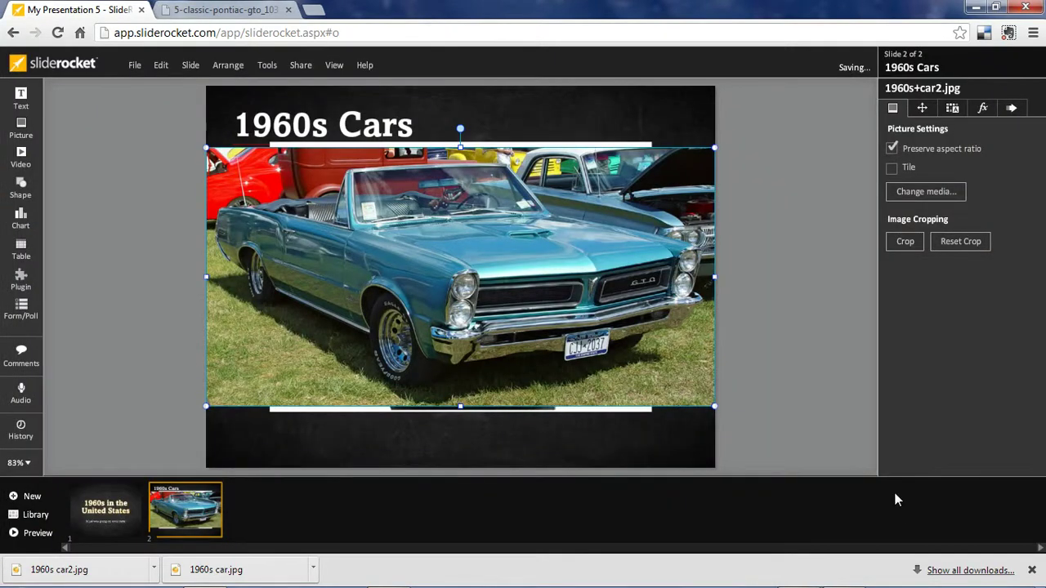
- Shrink the blue car, red car and VW bus photos, moving the bus right and red car lower left
drag(714, 405, 372, 249)
click(490, 301)
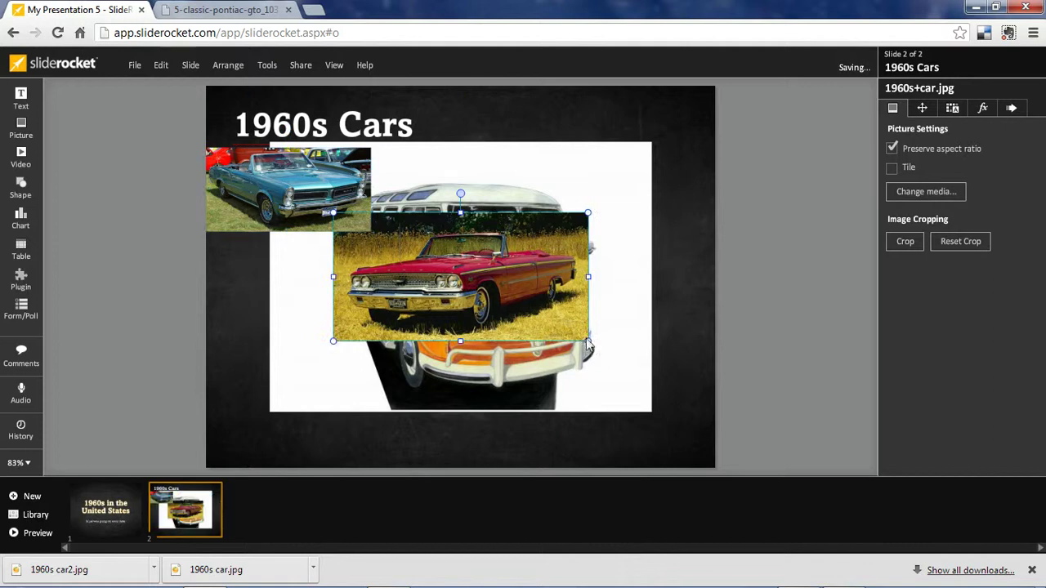
drag(589, 342, 538, 315)
click(650, 365)
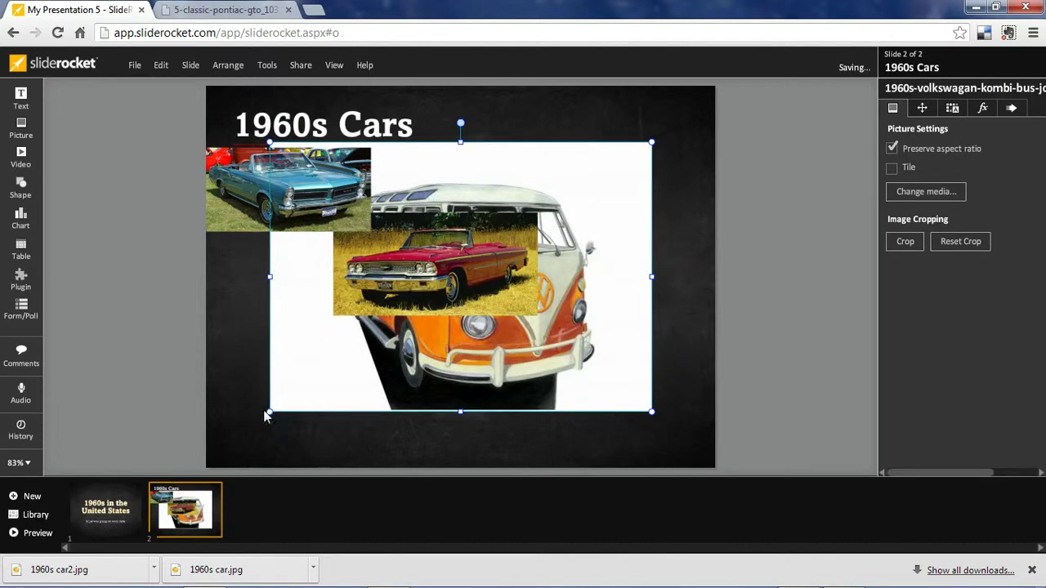
drag(270, 412, 432, 292)
drag(507, 233, 574, 305)
drag(434, 286, 357, 350)
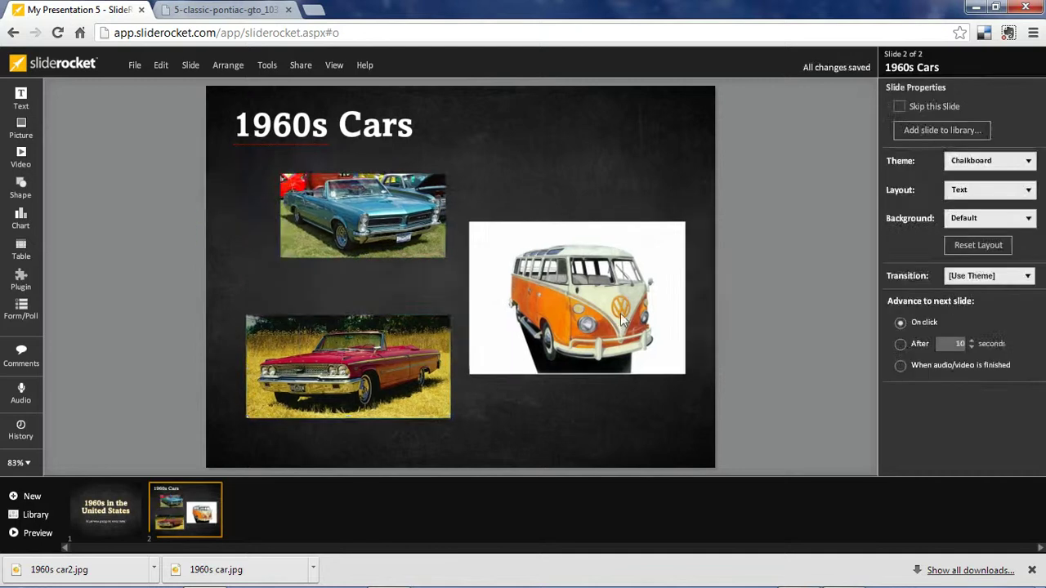
- Crop the left and right white margins off the VW bus picture and nudge it slightly up
click(622, 322)
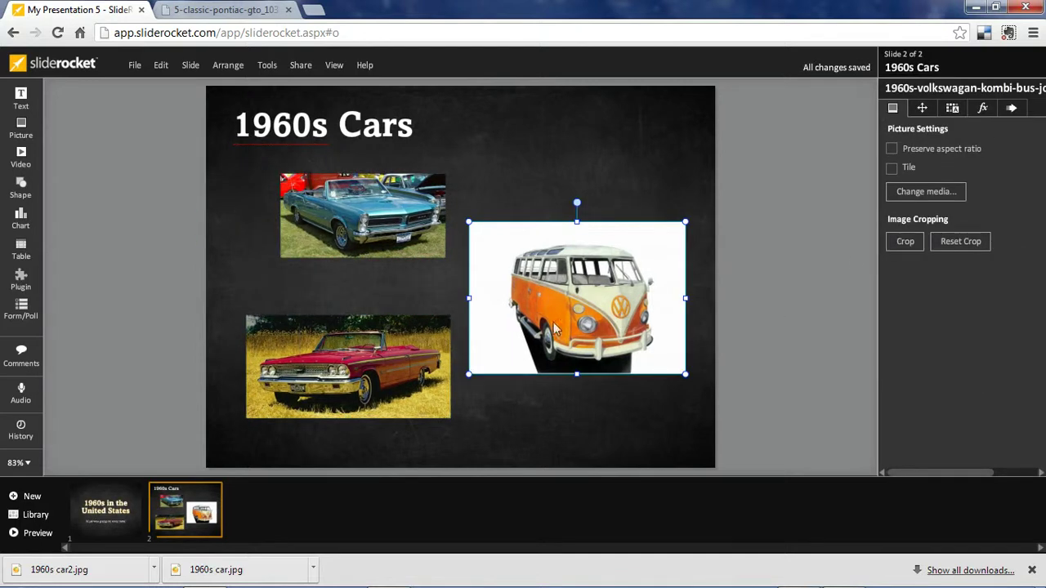
click(905, 242)
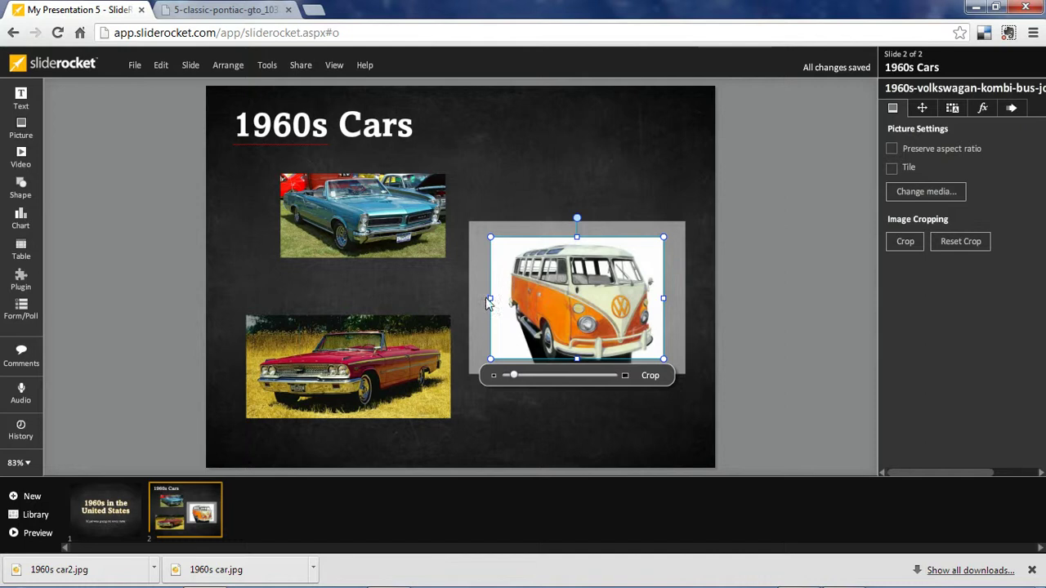
drag(491, 298, 506, 299)
drag(659, 296, 657, 298)
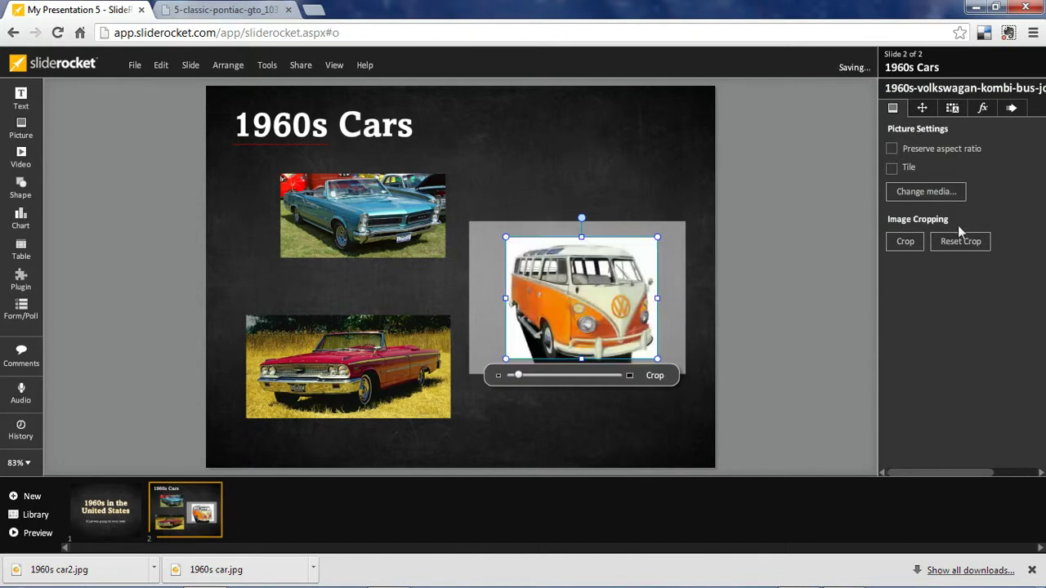
click(902, 247)
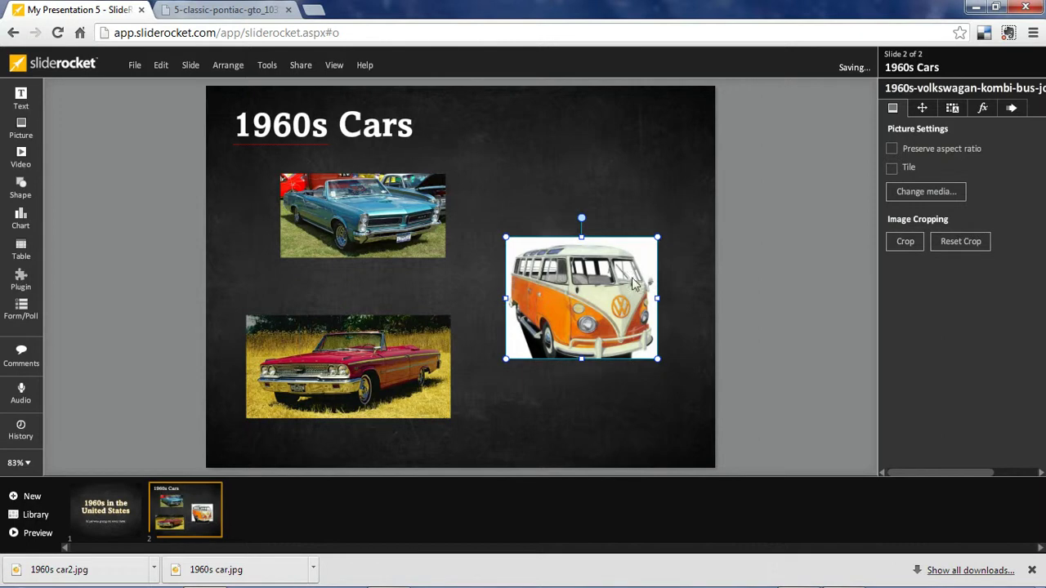
click(728, 299)
drag(614, 310, 612, 298)
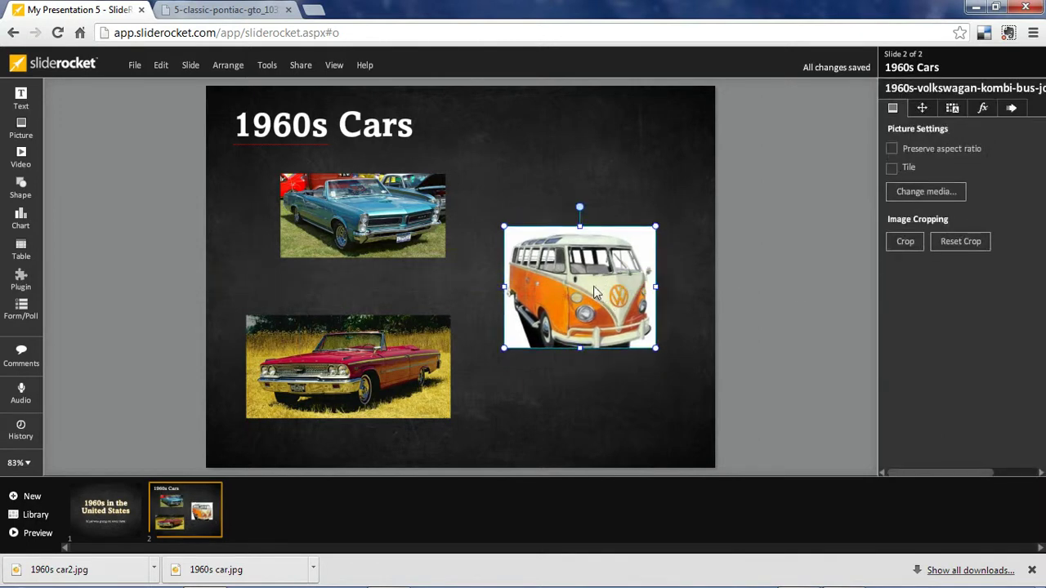
- Flip the VW bus photo horizontally, bring it to the front, and move it to the right side
click(232, 67)
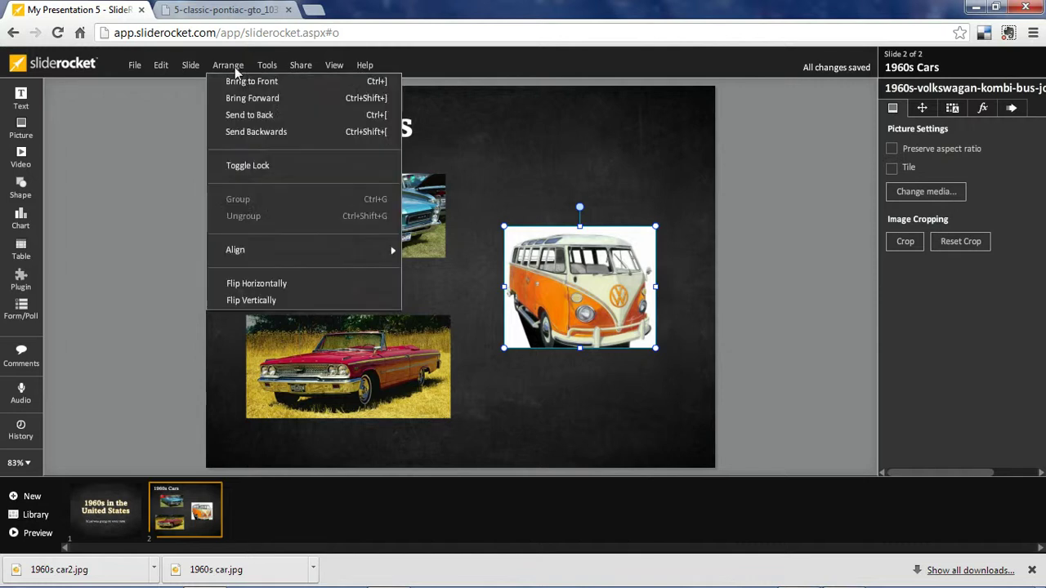
click(281, 293)
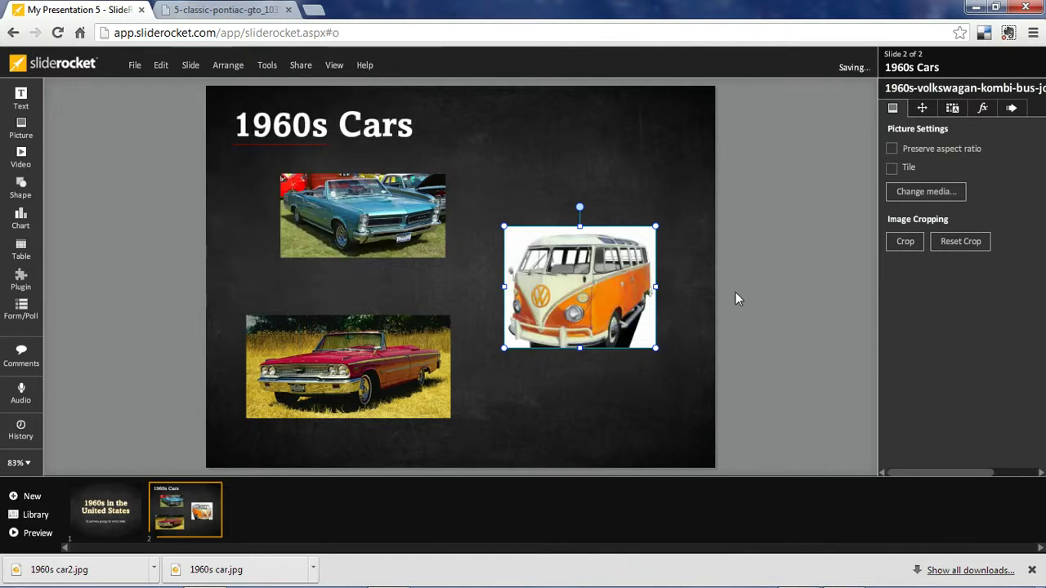
drag(595, 286, 487, 296)
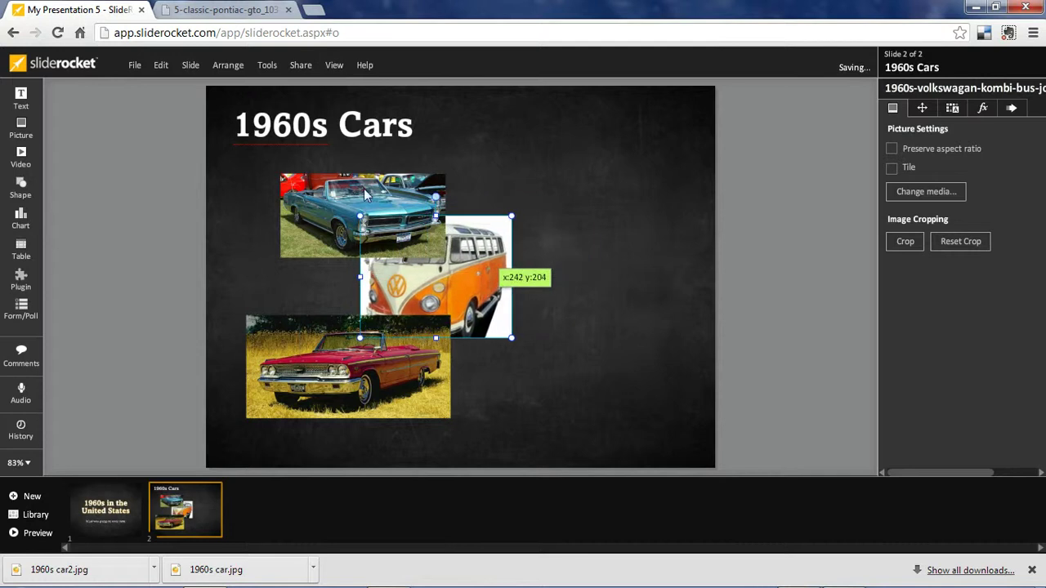
click(233, 67)
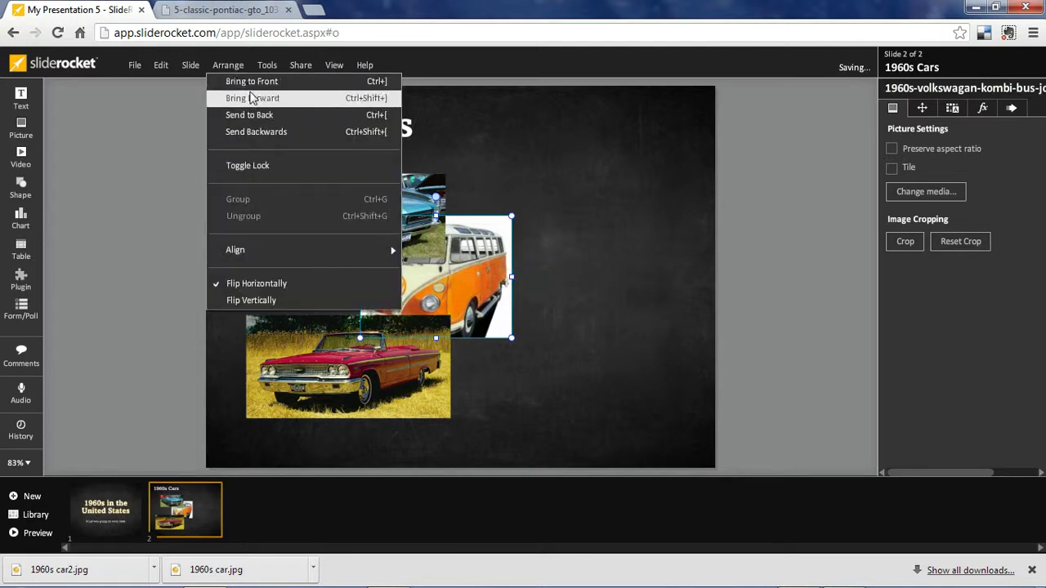
click(254, 81)
drag(418, 273, 577, 291)
- Add text captions 'Blue car', 'Red car' and 'Ugly car' below the three vehicle photos
click(736, 382)
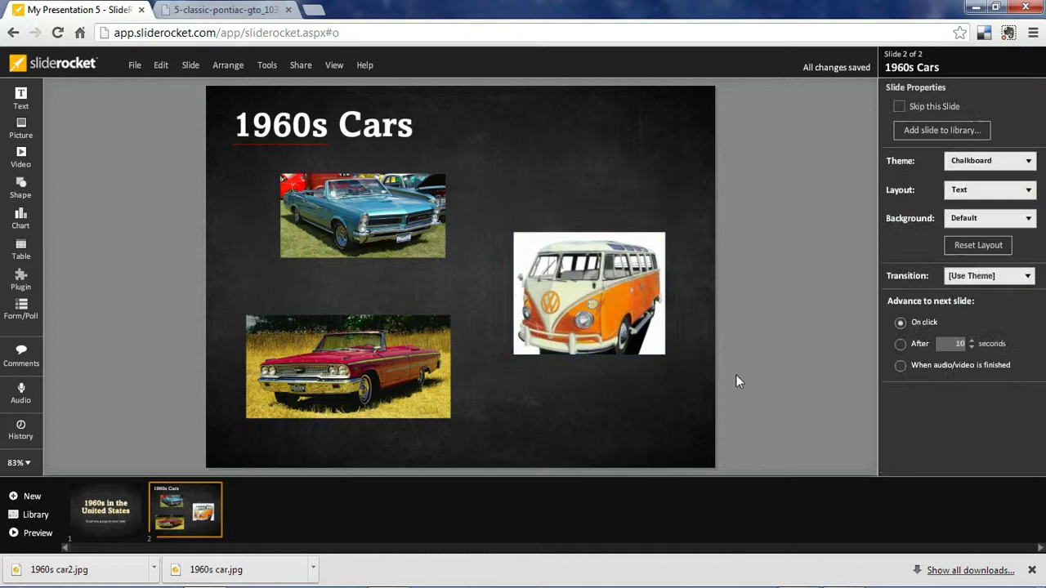
click(21, 98)
click(352, 270)
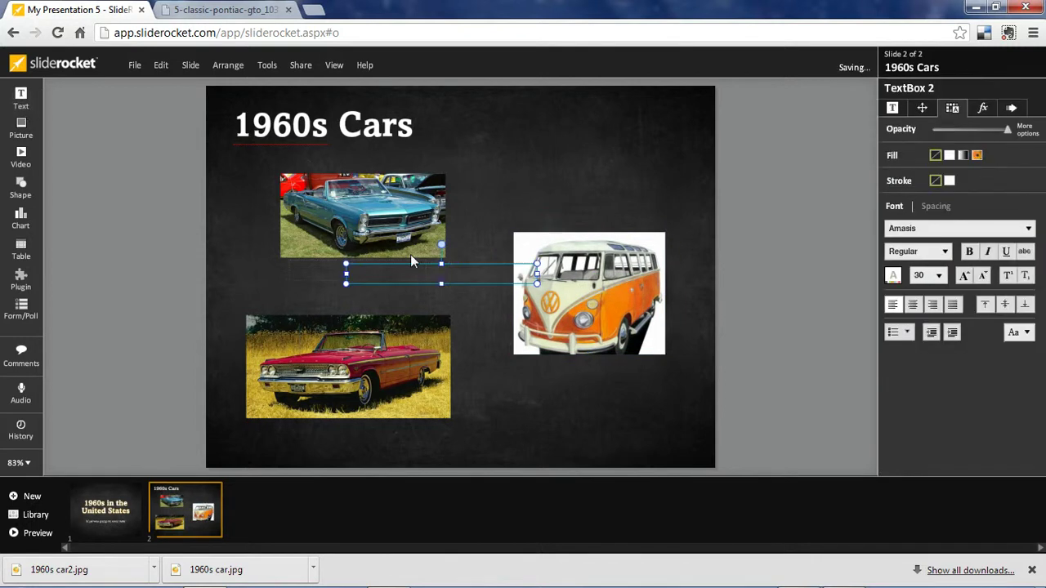
text(Blue car)
click(328, 435)
text(Red c)
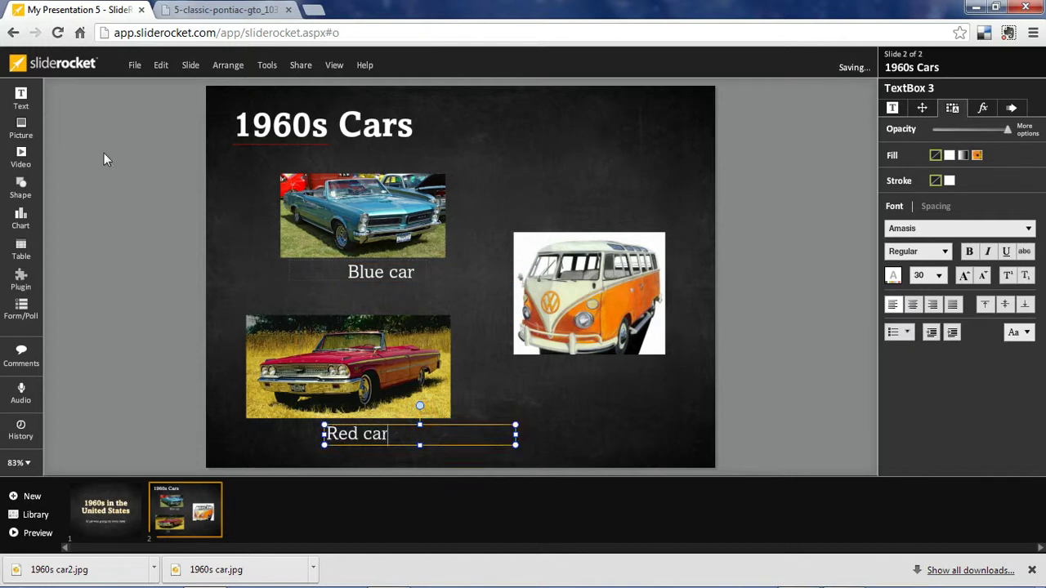
click(21, 96)
click(553, 368)
text(Ugly ca)
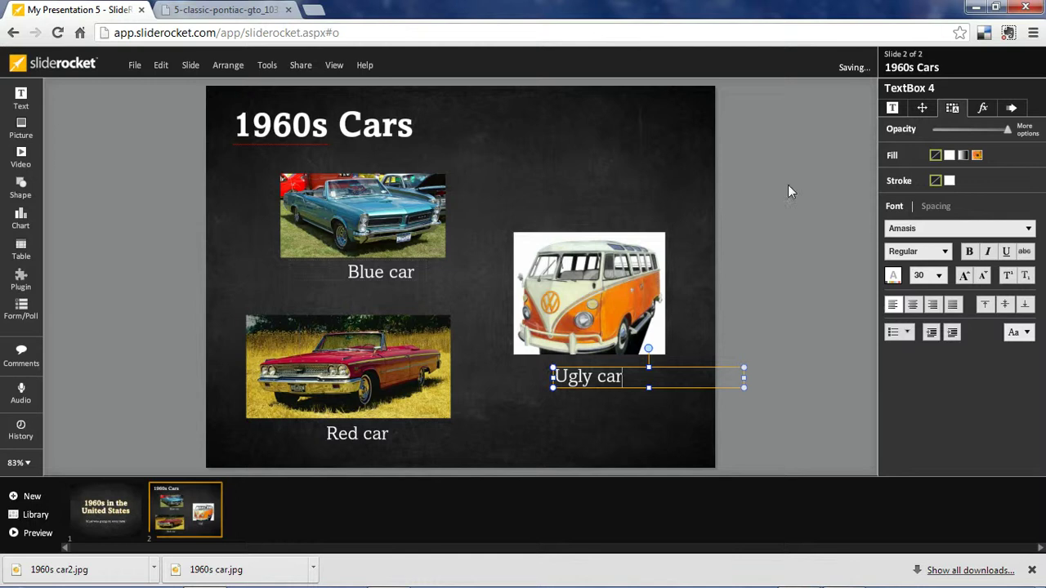
text(r)
- Centre the 'Blue car' caption beneath the blue car photo
click(759, 244)
click(424, 277)
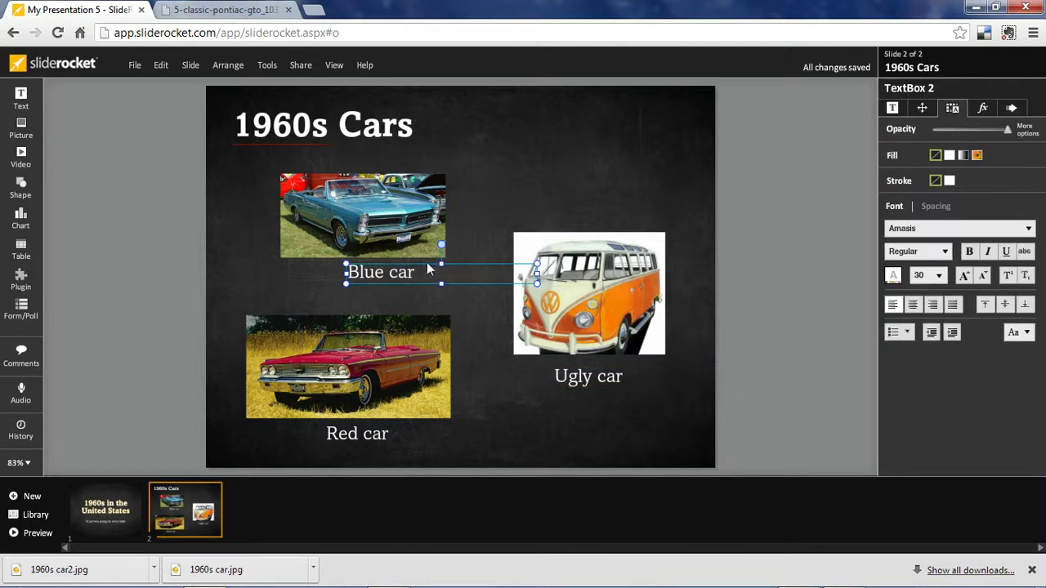
drag(427, 270, 372, 272)
click(733, 271)
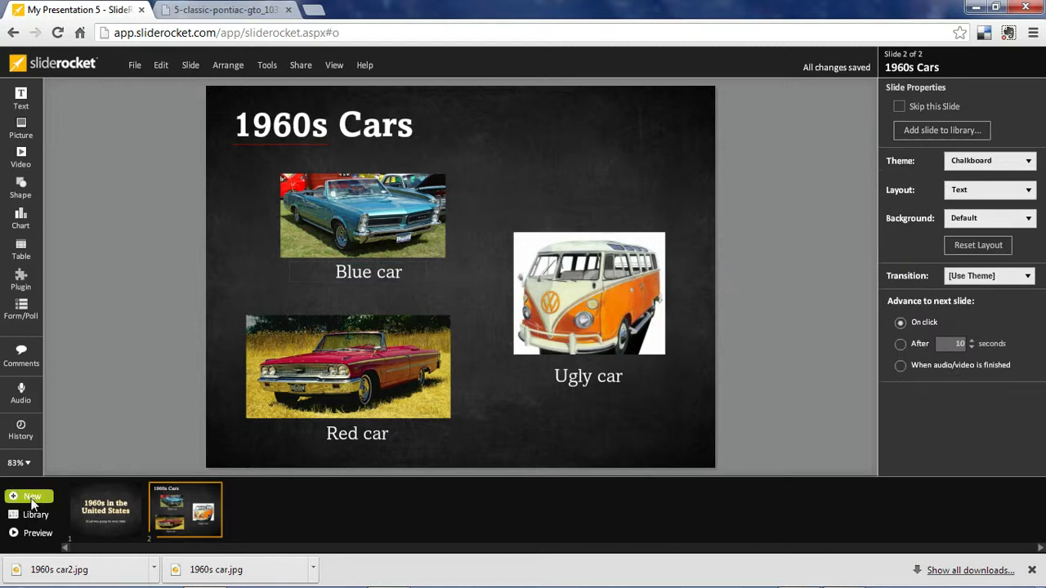
- Add a blank Chalkboard third slide, then glance at the Green Giant commercial tab and return
click(31, 496)
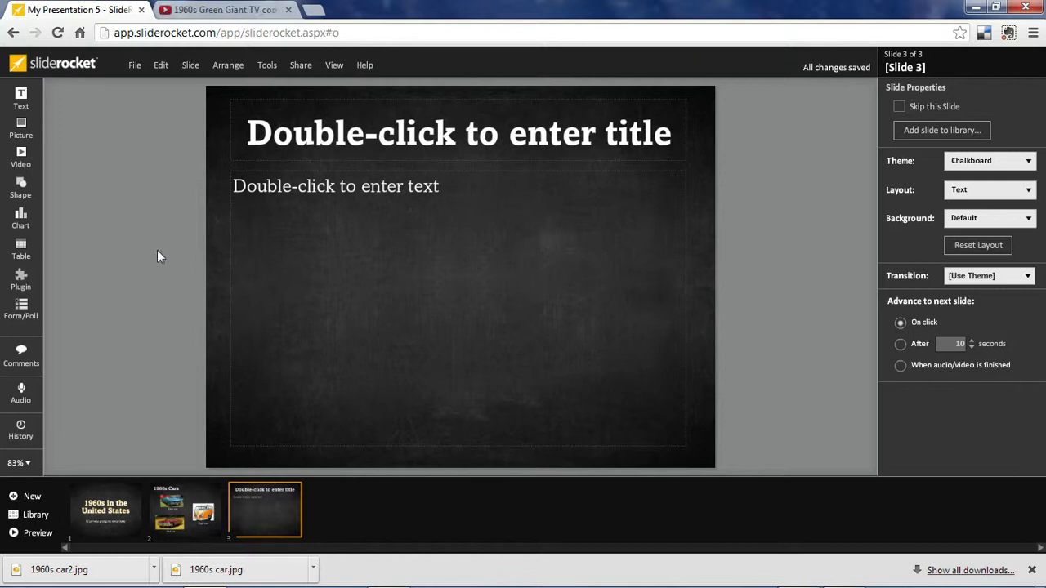
key(ctrl+Tab)
scroll(322, 228, up, 2)
scroll(320, 229, down, 2)
key(ctrl+Tab)
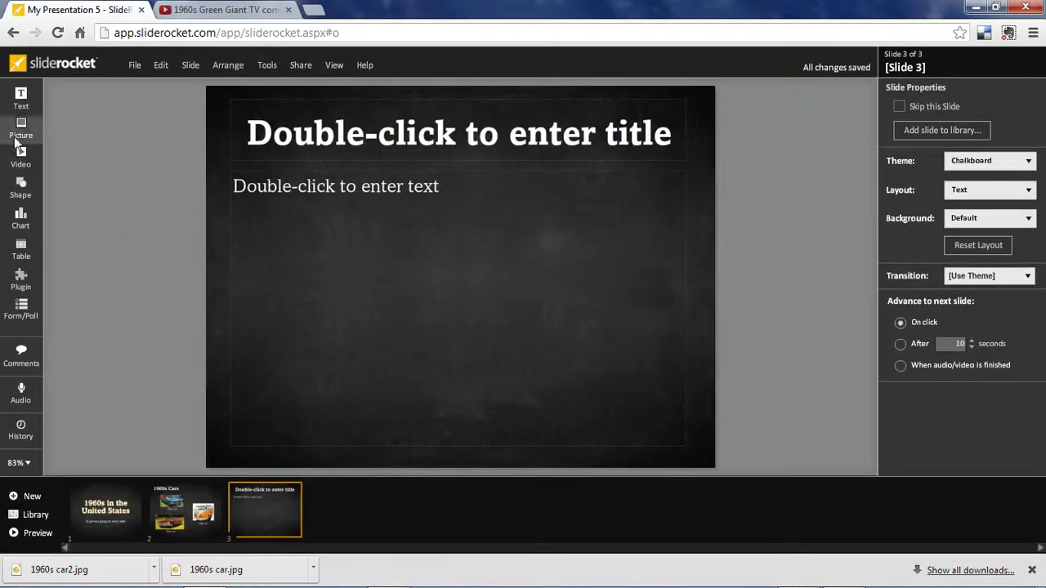
- Insert the Green Giant commercial on slide 3 by pasting its YouTube URL (video Q8ilBsr9n3o)
click(25, 157)
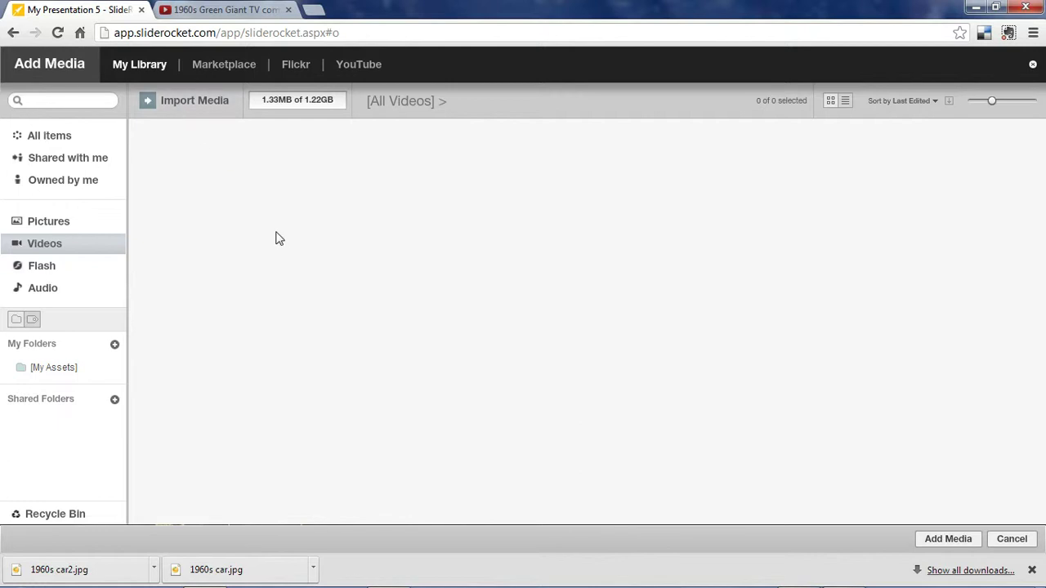
click(358, 65)
click(418, 170)
text(https://www.youtube.com/watch?v=Q8lIBsr9n3o)
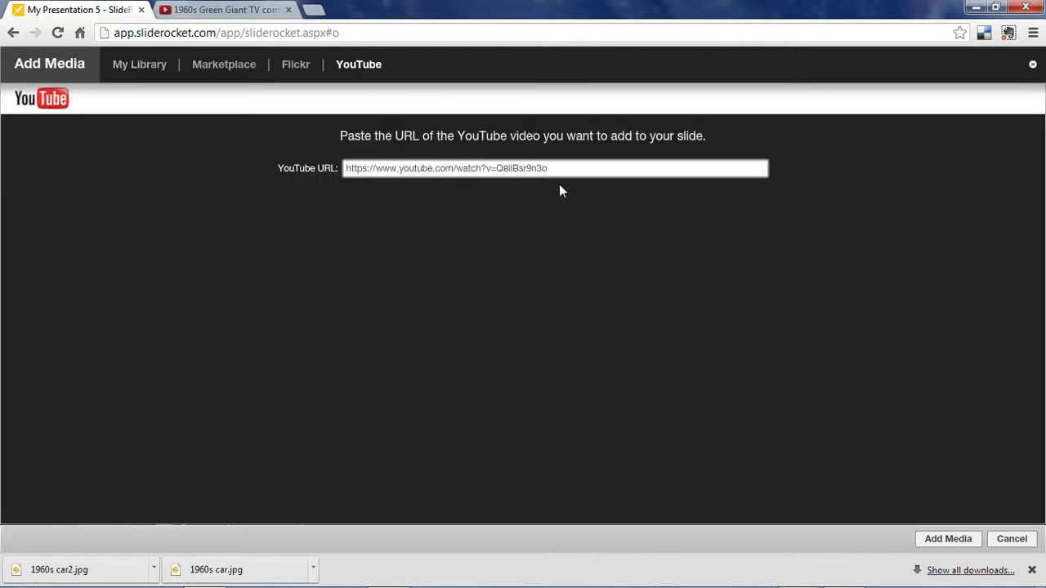
key(Return)
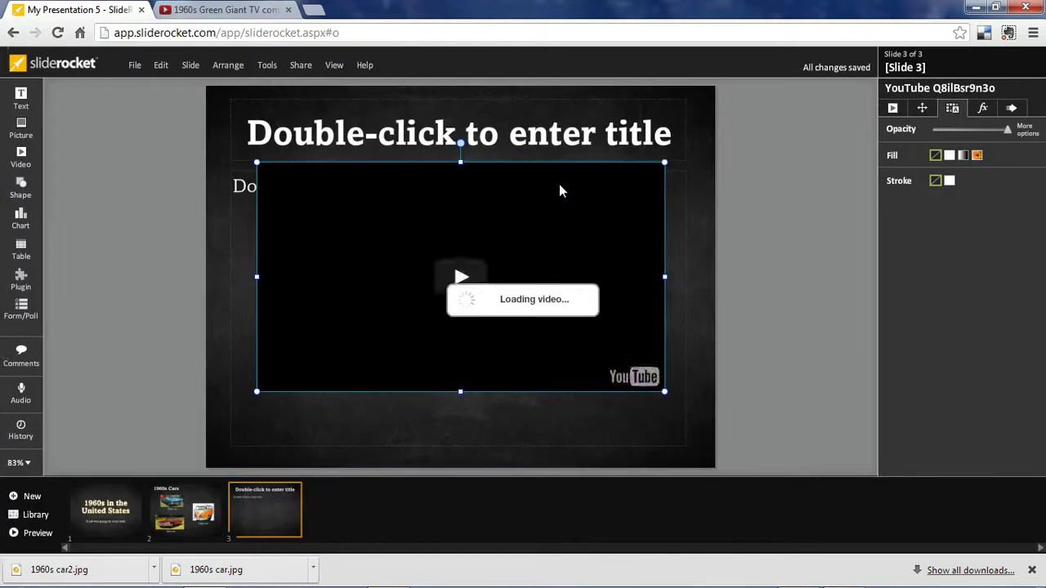
- Move the YouTube video down so it sits centred below the title
click(228, 288)
click(233, 278)
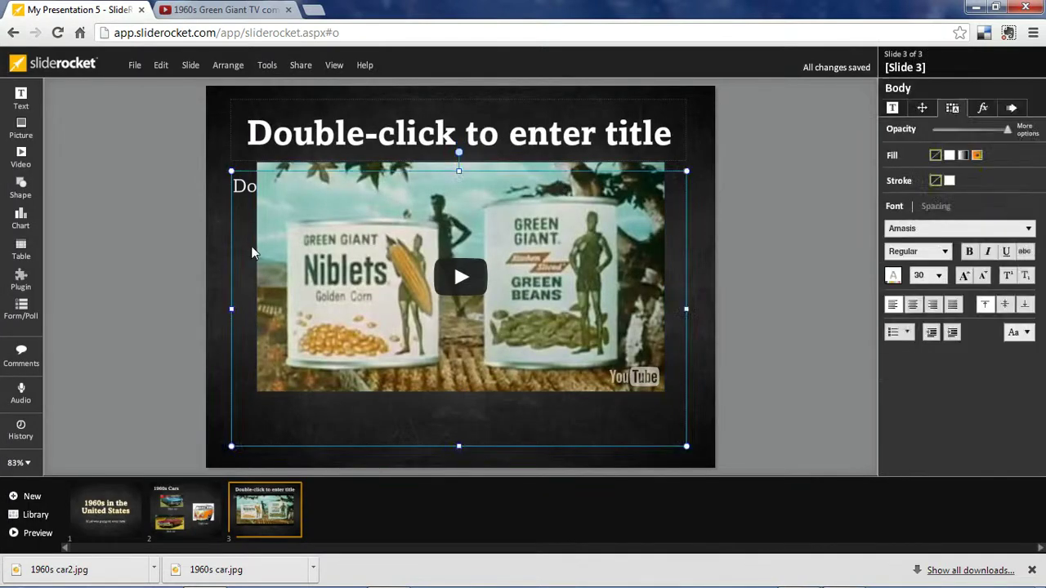
mouse_move(369, 260)
mouse_down()
mouse_move(374, 290)
mouse_move(365, 287)
mouse_move(371, 254)
mouse_move(373, 275)
mouse_up()
- Enter '1960s Commercials' as the slide title
click(506, 143)
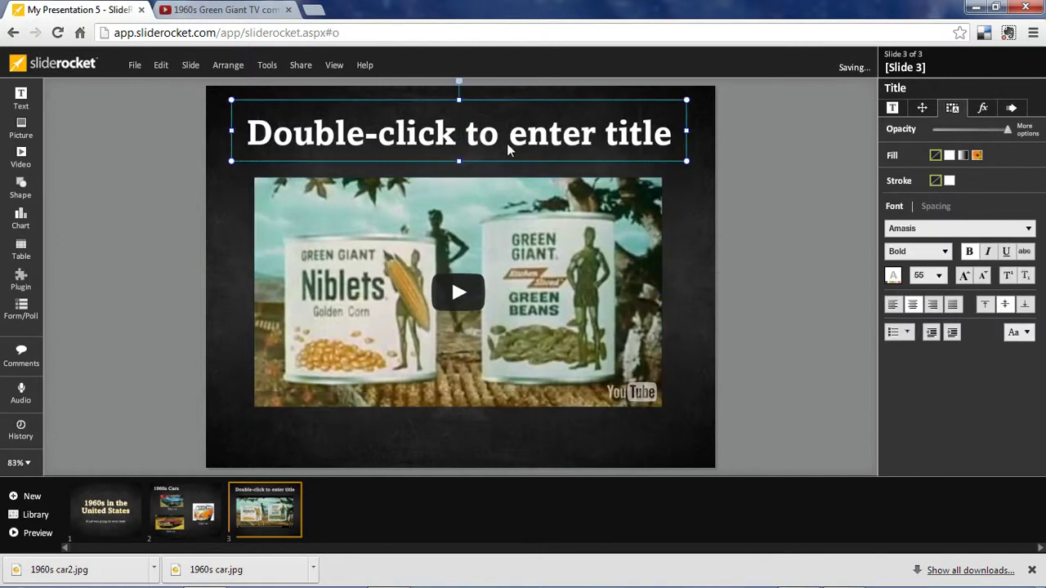
click(507, 143)
text(1960s C)
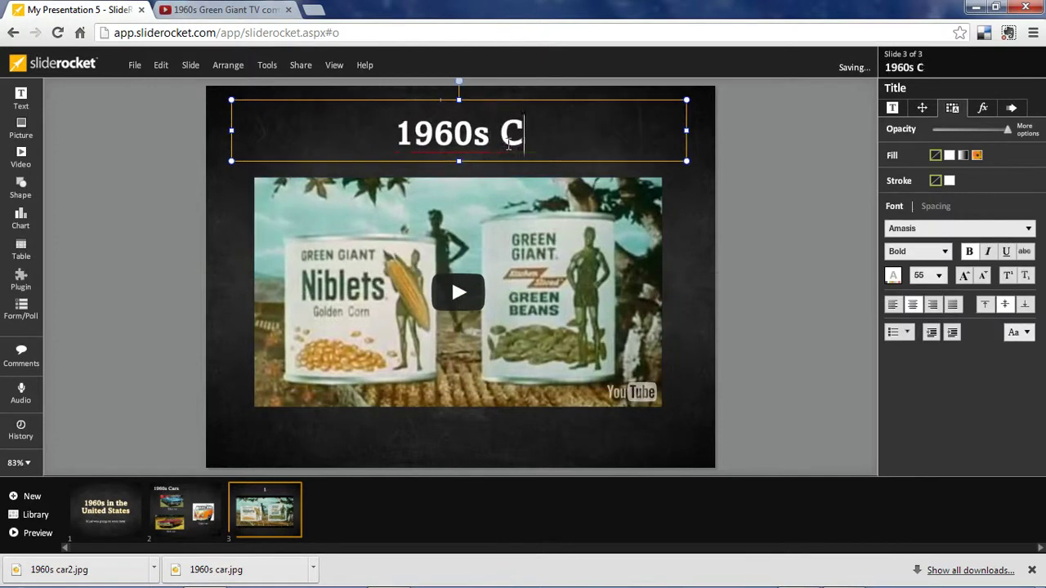
text(ommercials)
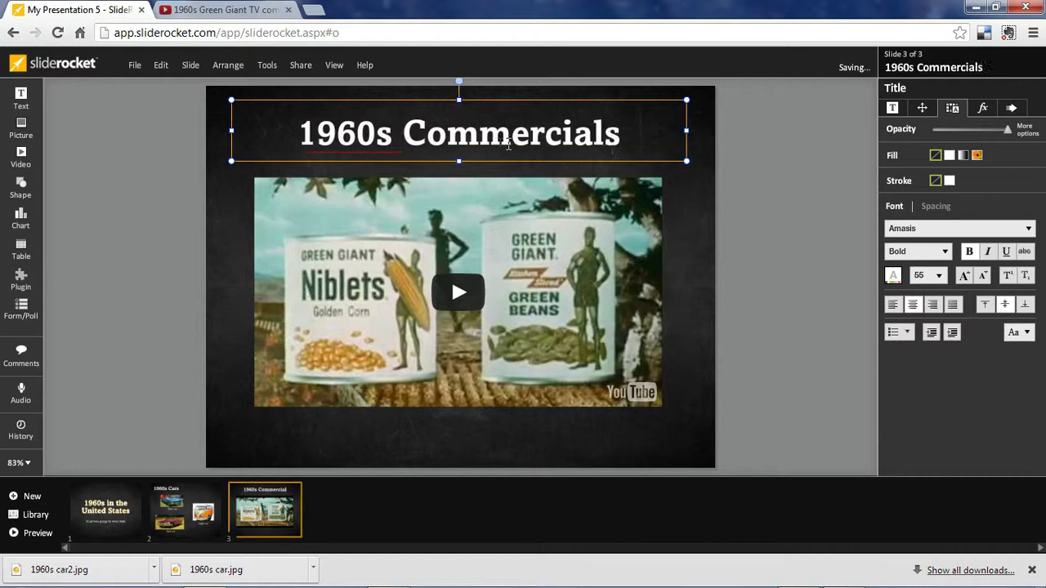
click(38, 534)
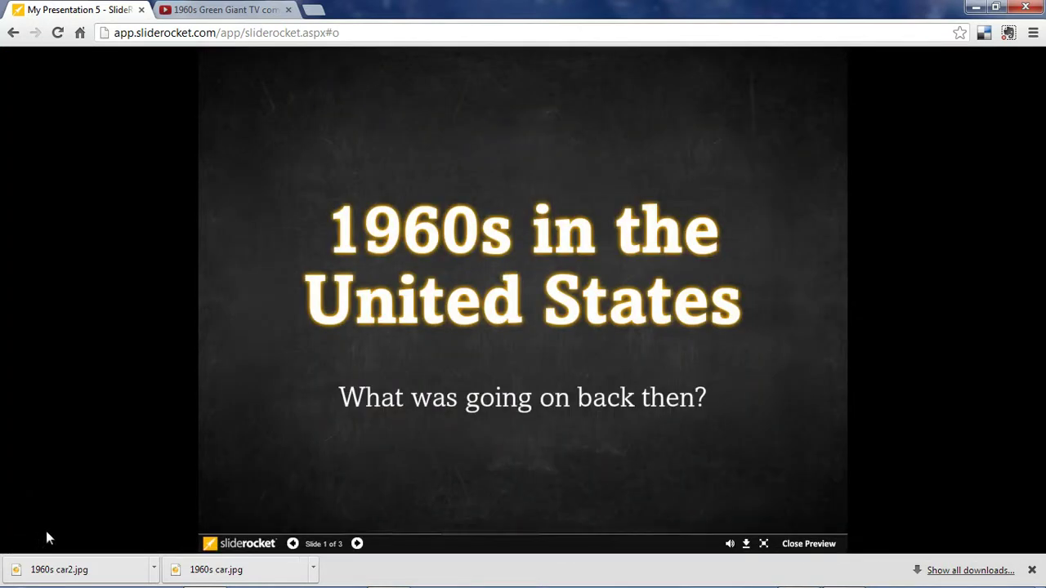
click(737, 269)
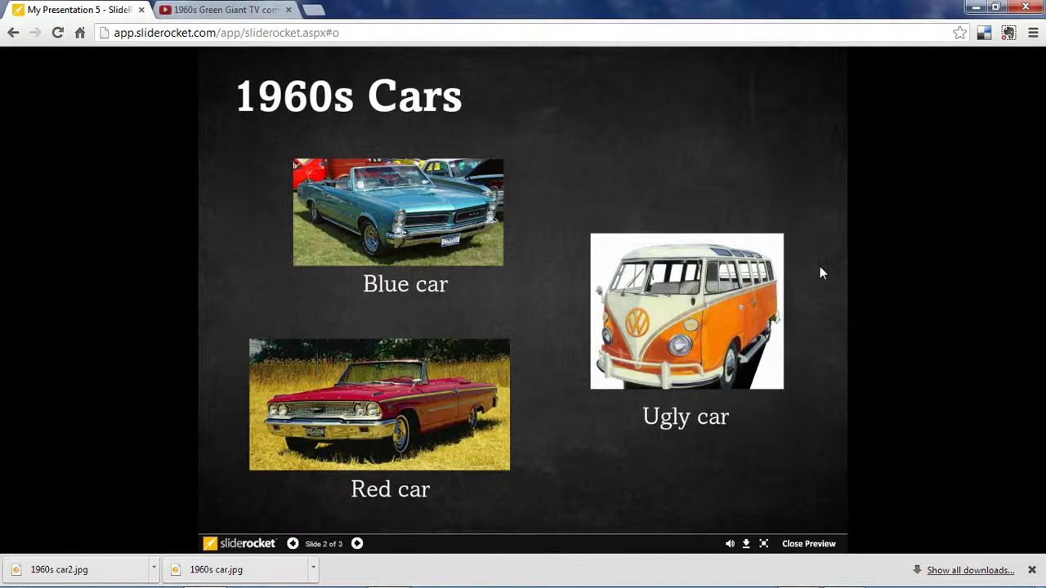
click(822, 273)
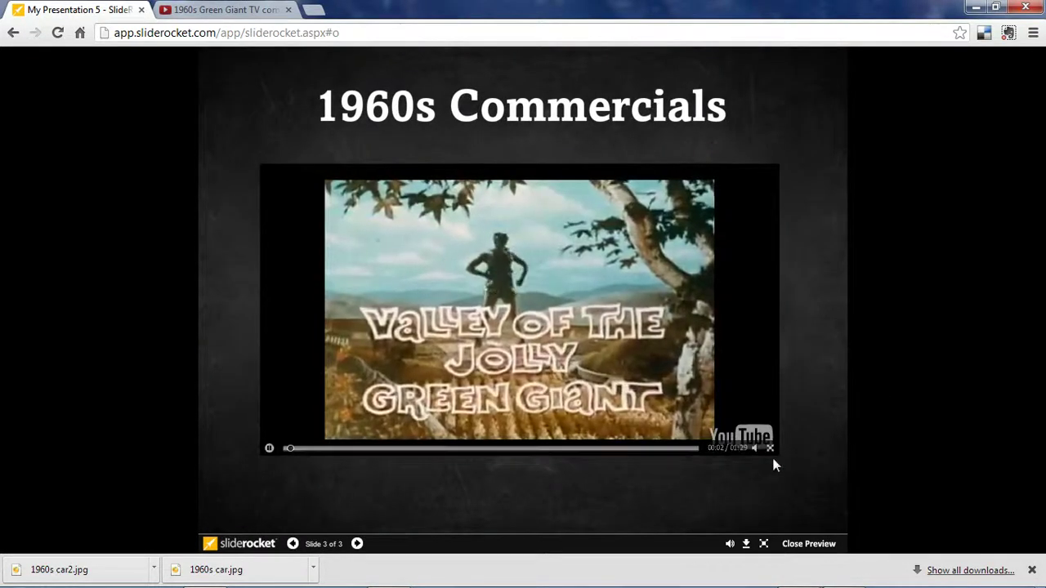
click(347, 448)
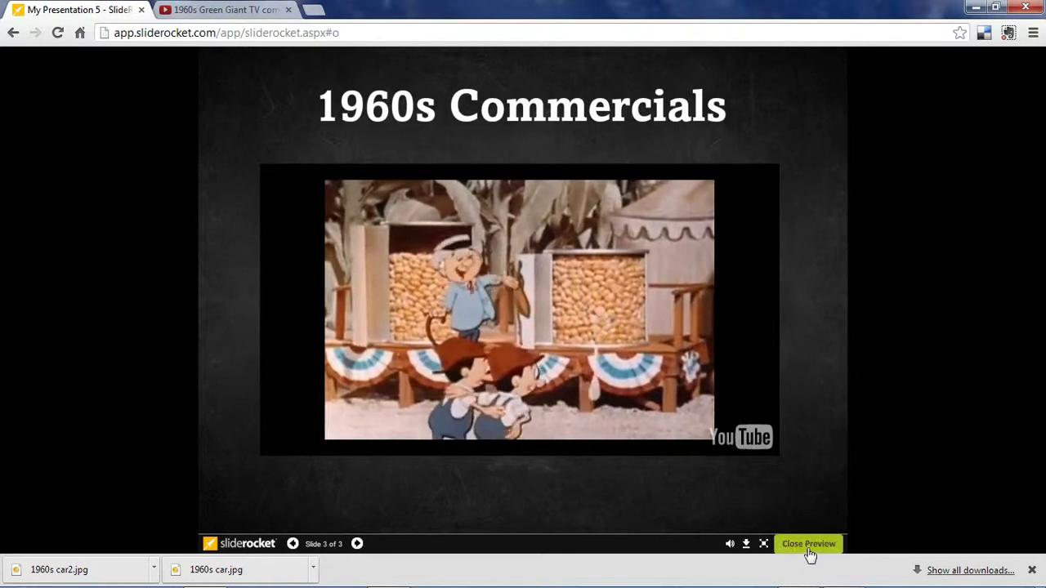
click(808, 544)
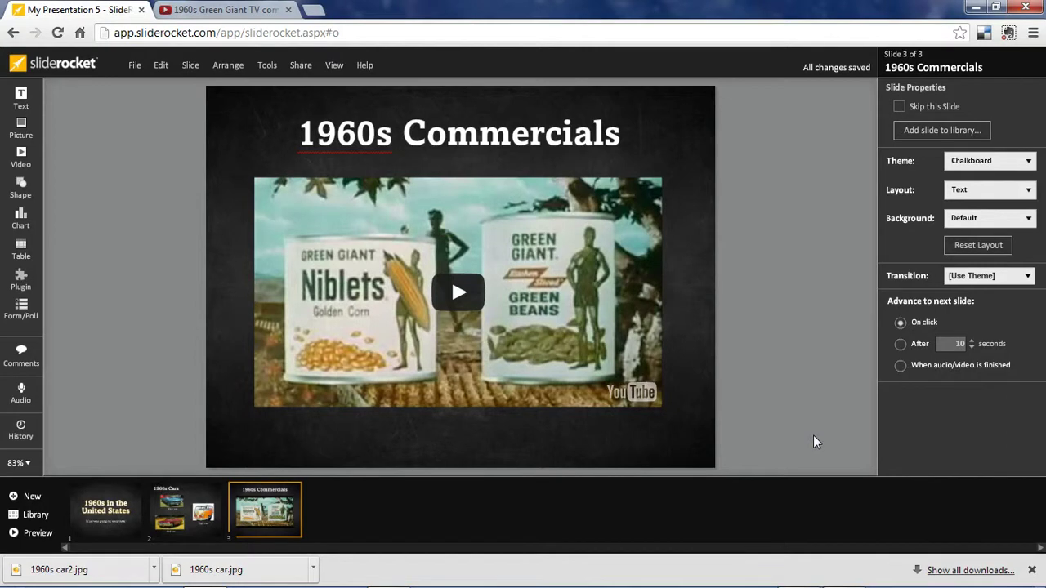
- Go back to slide 1, the '1960s in the United States' title slide
click(124, 520)
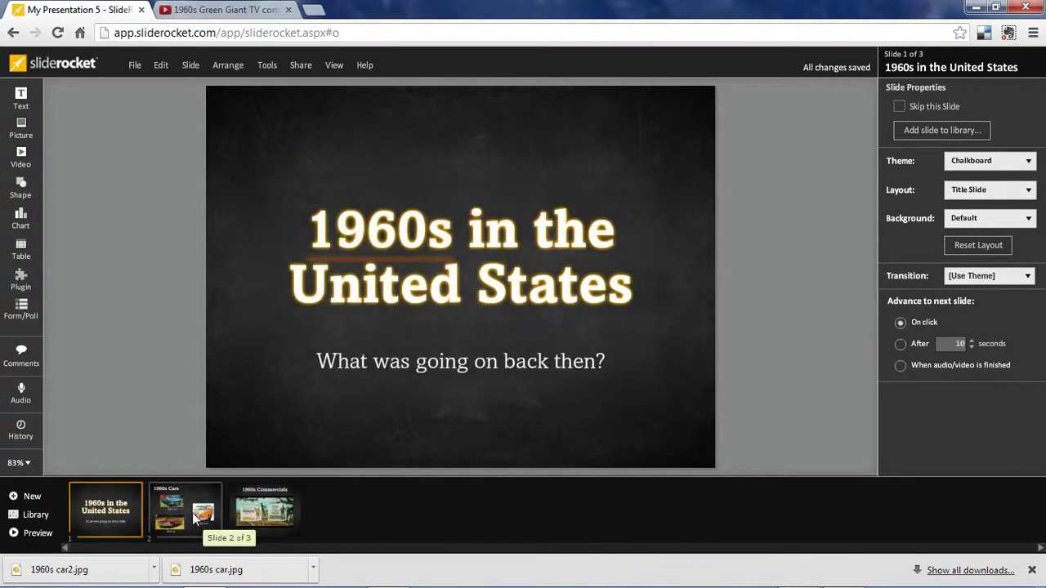